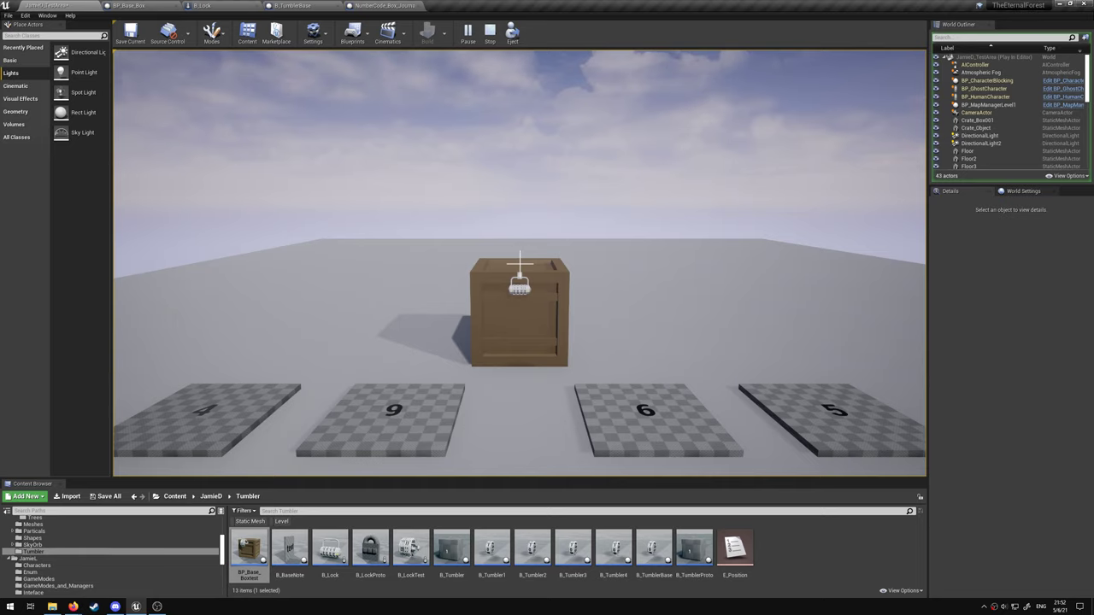
Walk the player forward to the crate in the running game.
key(w)
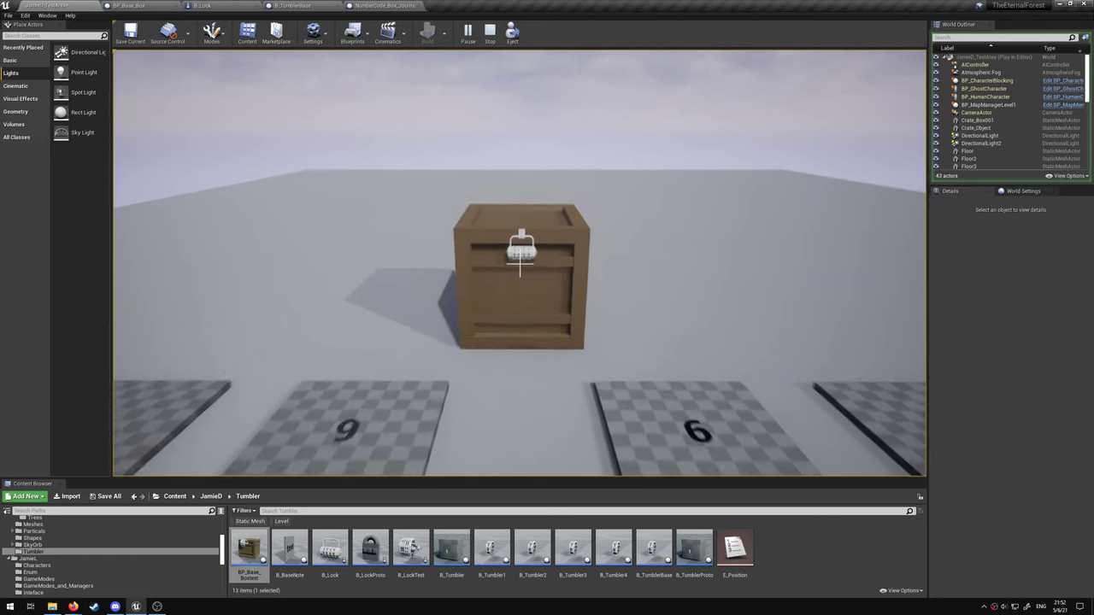
Interact with the crate's lock and roll the first tumbler forward three numbers.
key(e)
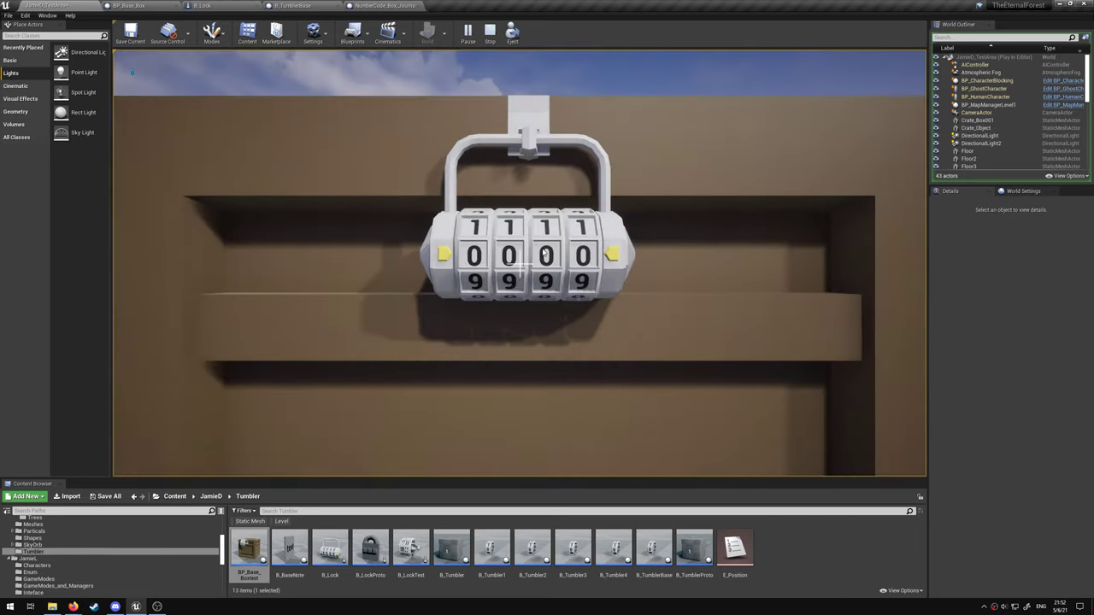
click(479, 255)
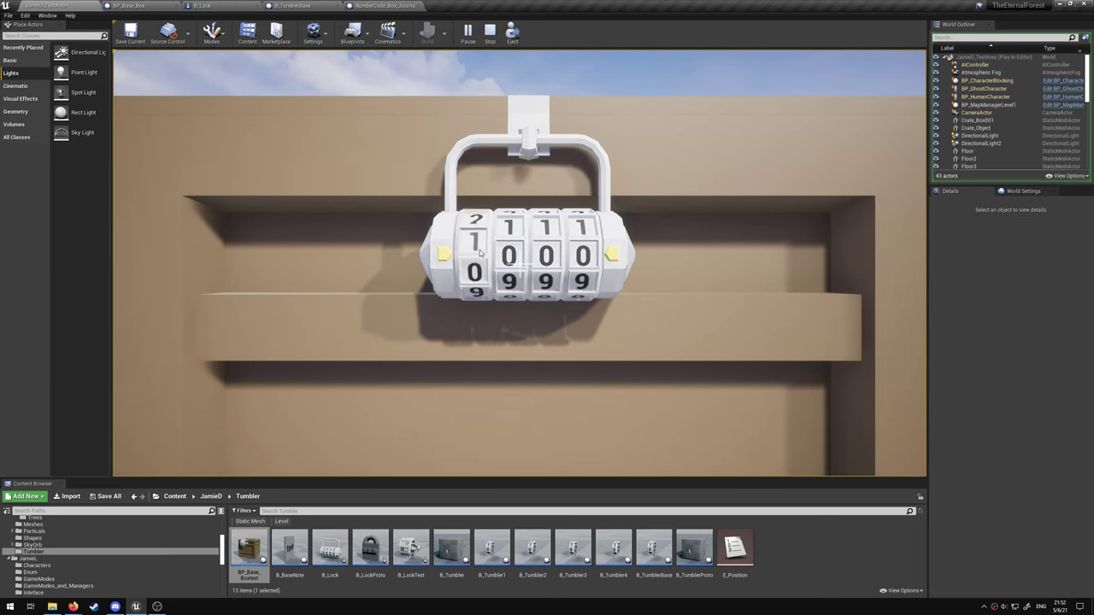
scroll(481, 255, down, 1)
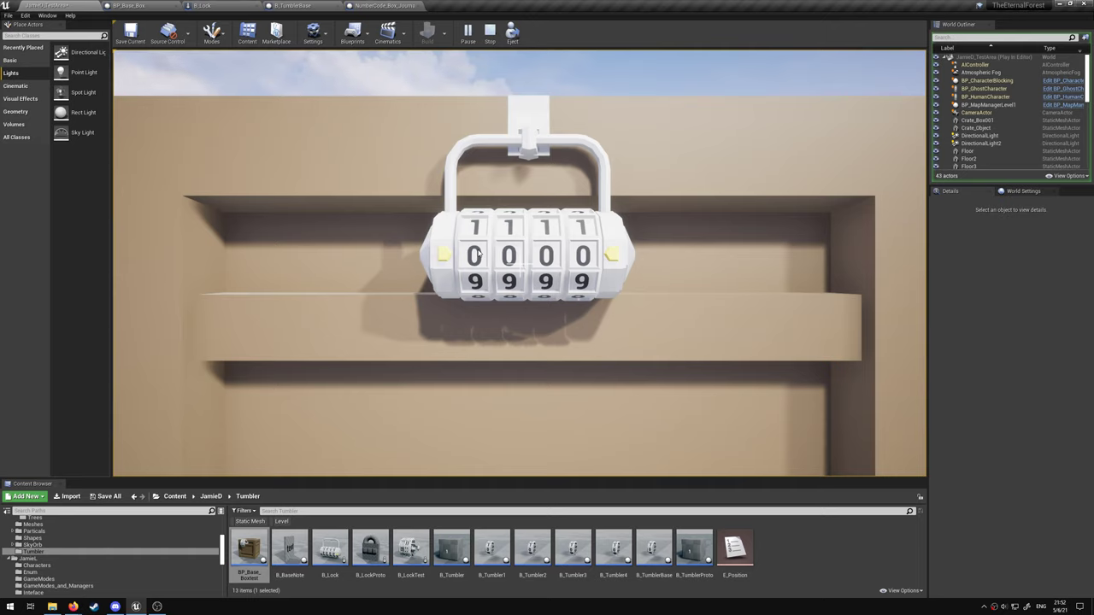
click(478, 252)
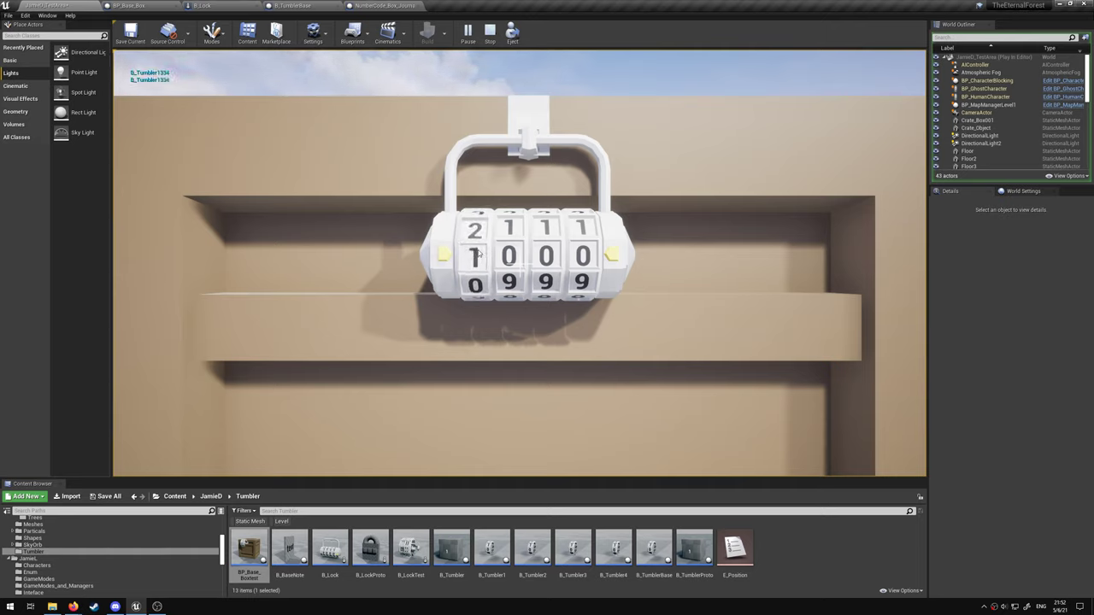
click(479, 252)
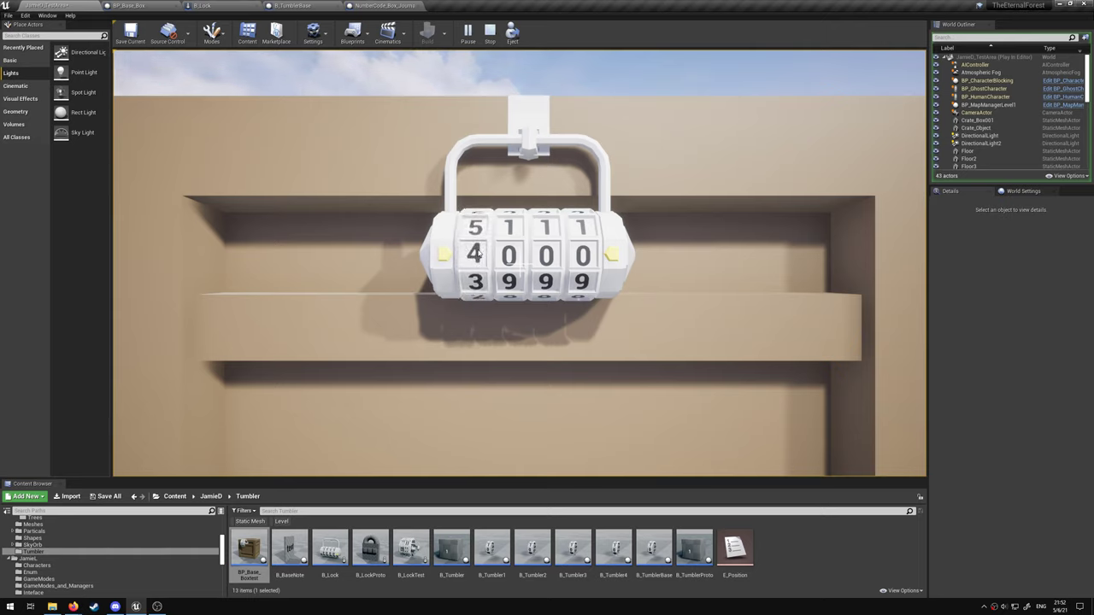
Adjust the second, third and fourth tumblers until the code matches and the lid opens.
key(Down)
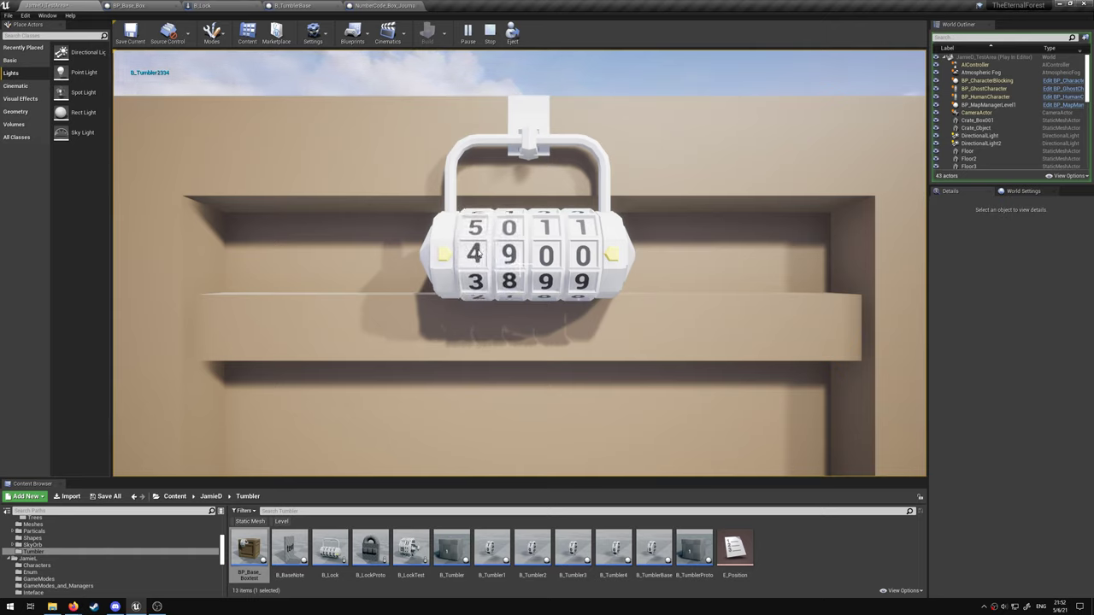
key(Down)
key(Down)
key(Down)
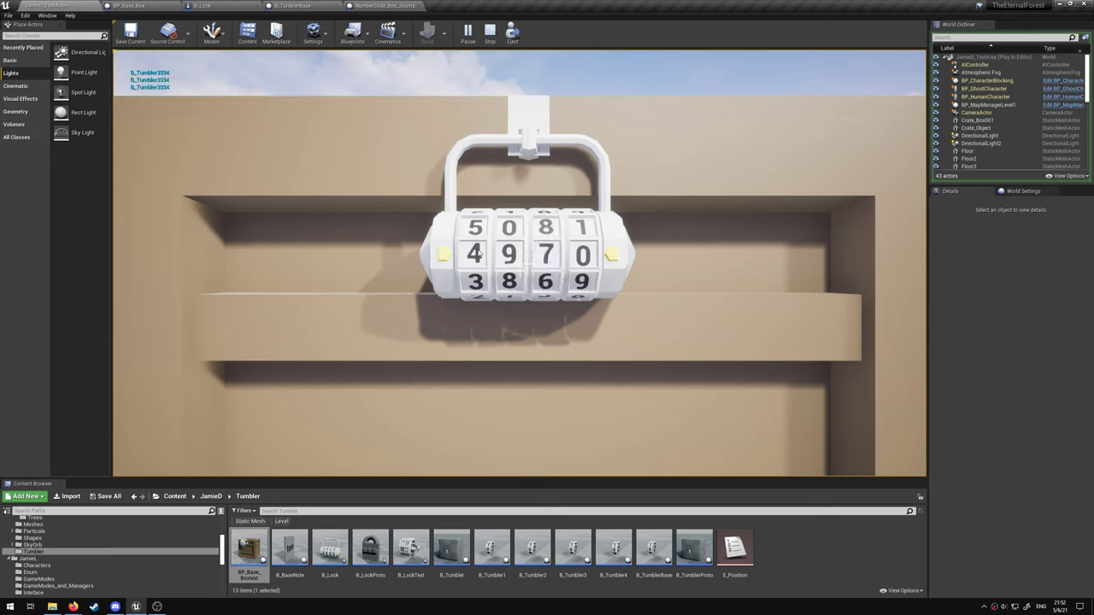
key(Down)
key(Right)
key(Up)
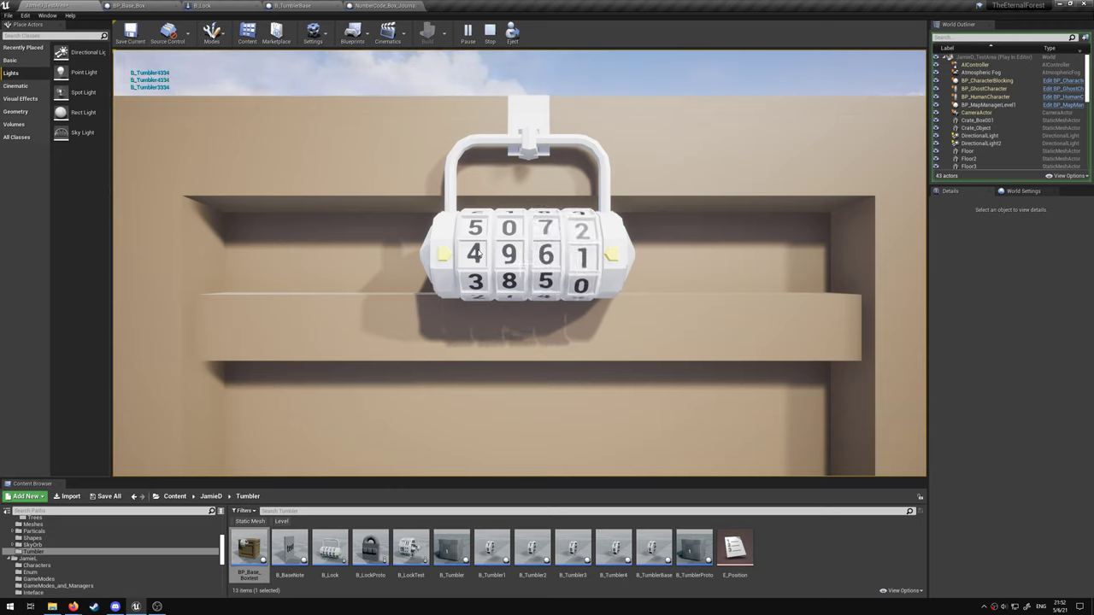
key(Up)
key(Up)
key(Up)
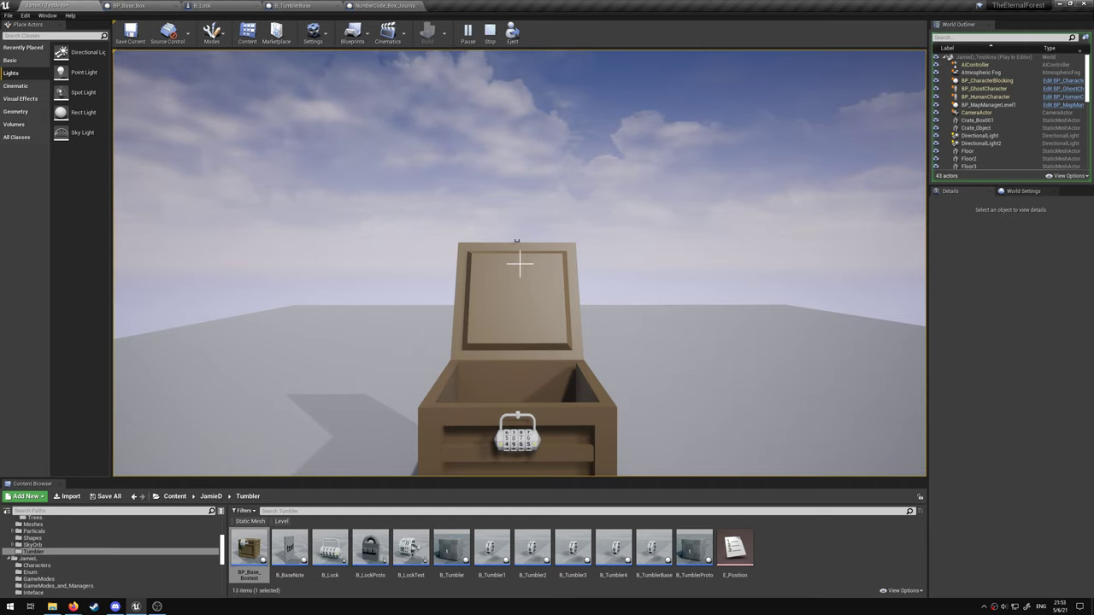
Stop the play session and bring up BP_Base_Box's event graph.
key(Escape)
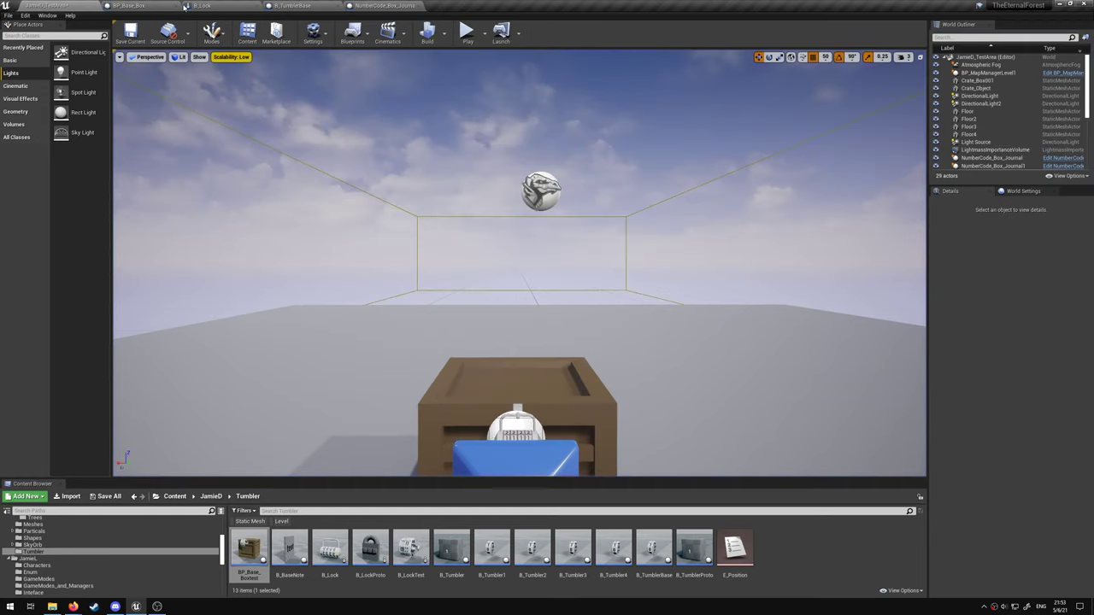
click(128, 5)
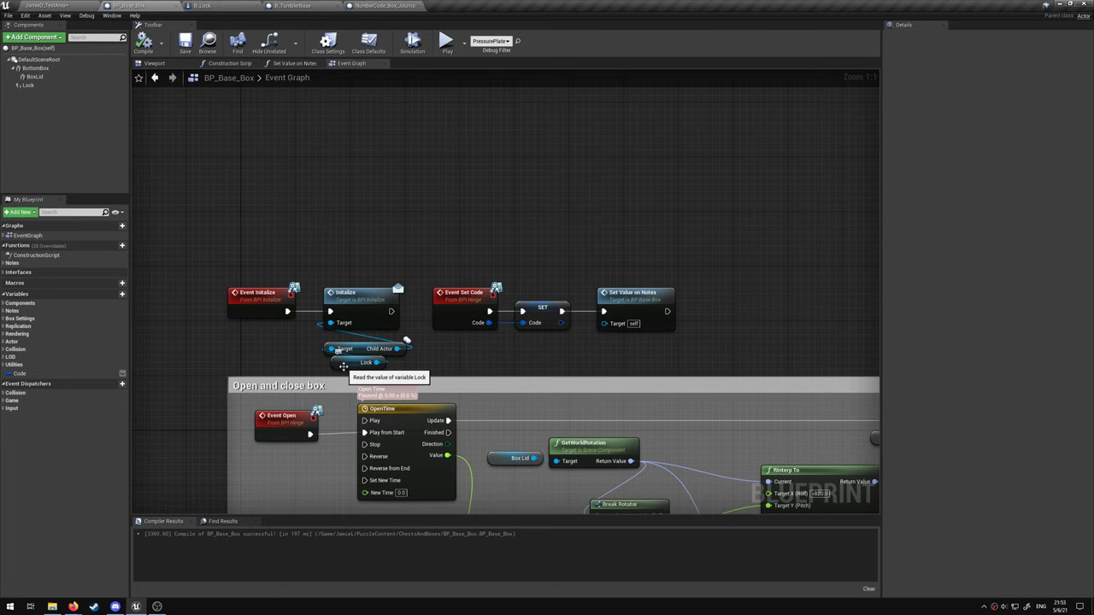
Pan through B_Lock's Event Initialize, cast, Sequence and code-number SET nodes, then switch to B_TumblerBase.
click(209, 6)
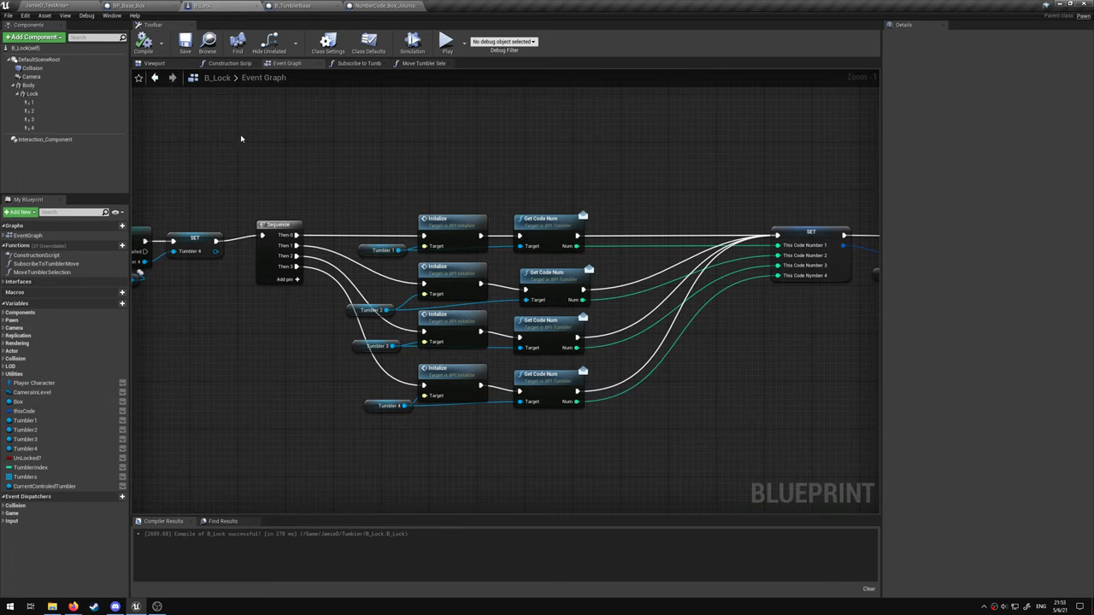
mouse_move(219, 151)
right_down()
mouse_move(742, 185)
mouse_move(647, 178)
right_up()
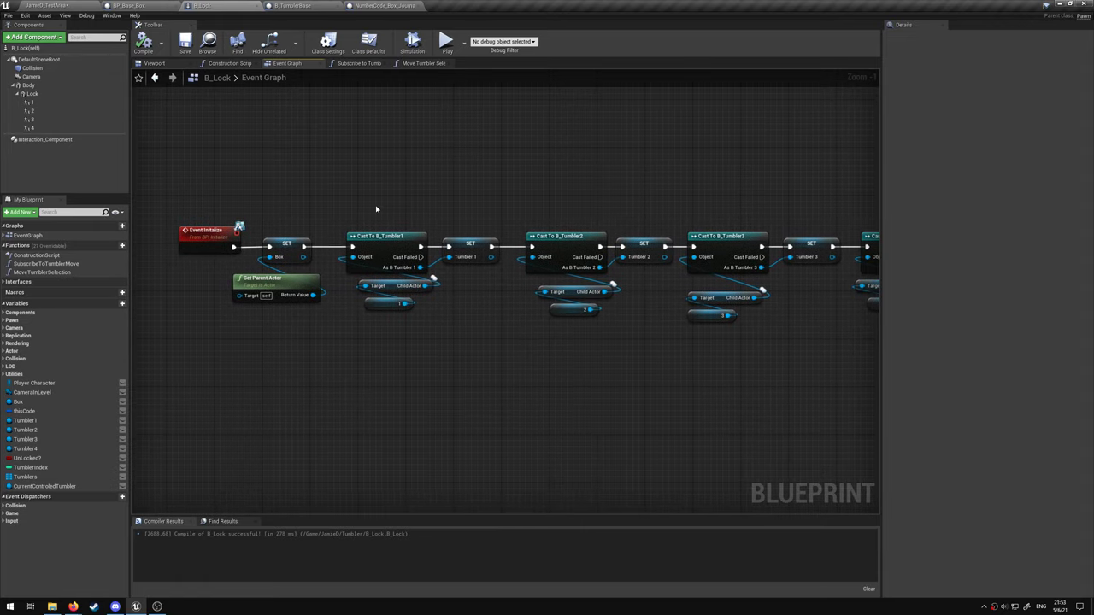
right_drag(374, 210, 361, 221)
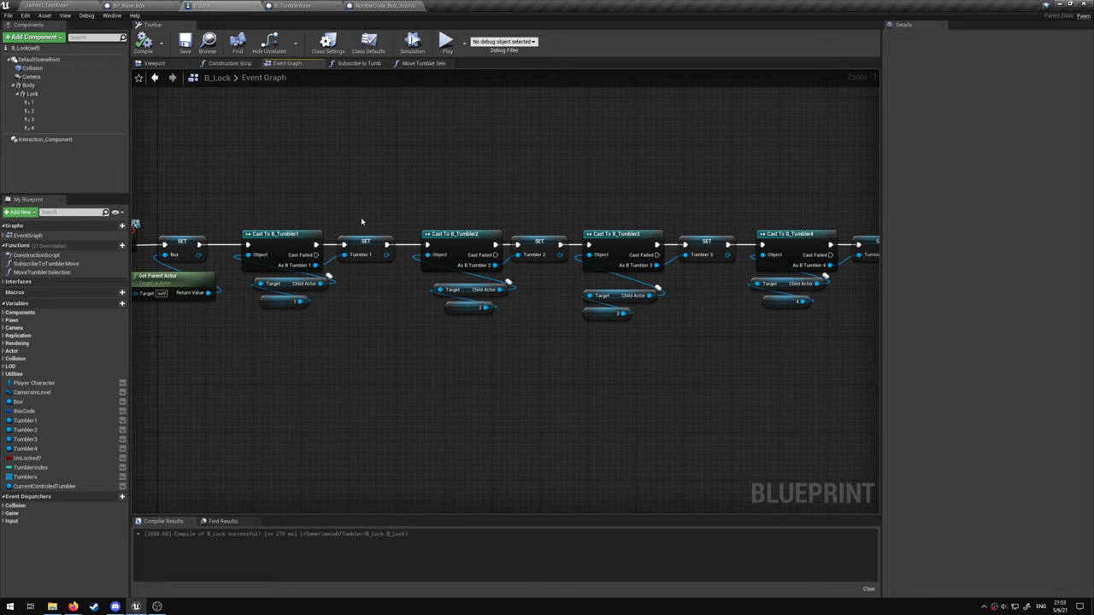
mouse_move(642, 218)
right_down()
mouse_move(525, 202)
mouse_move(220, 215)
right_up()
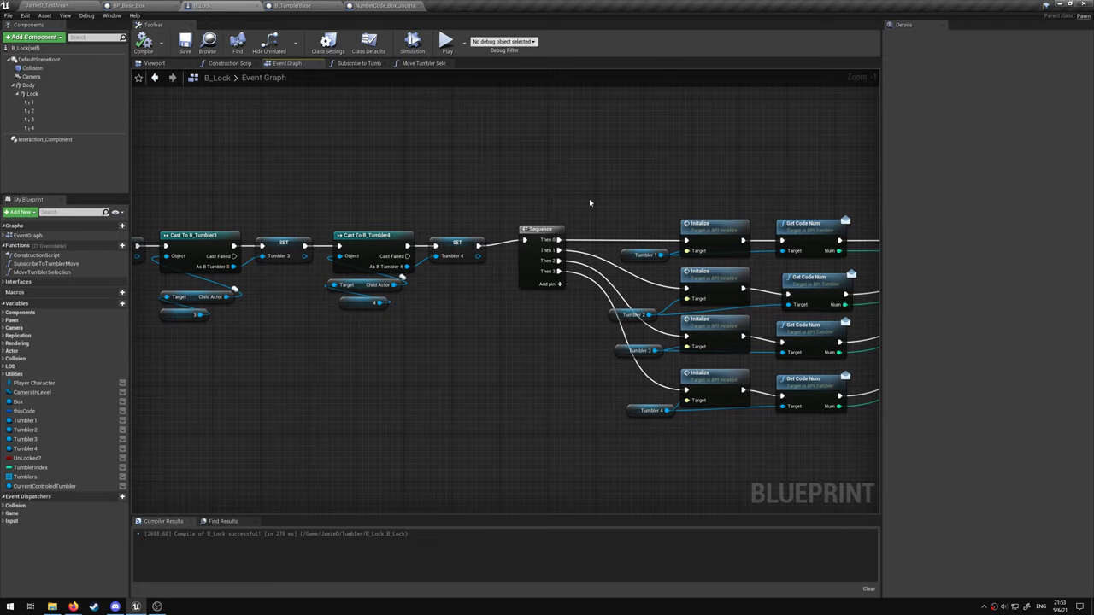
right_drag(589, 203, 386, 190)
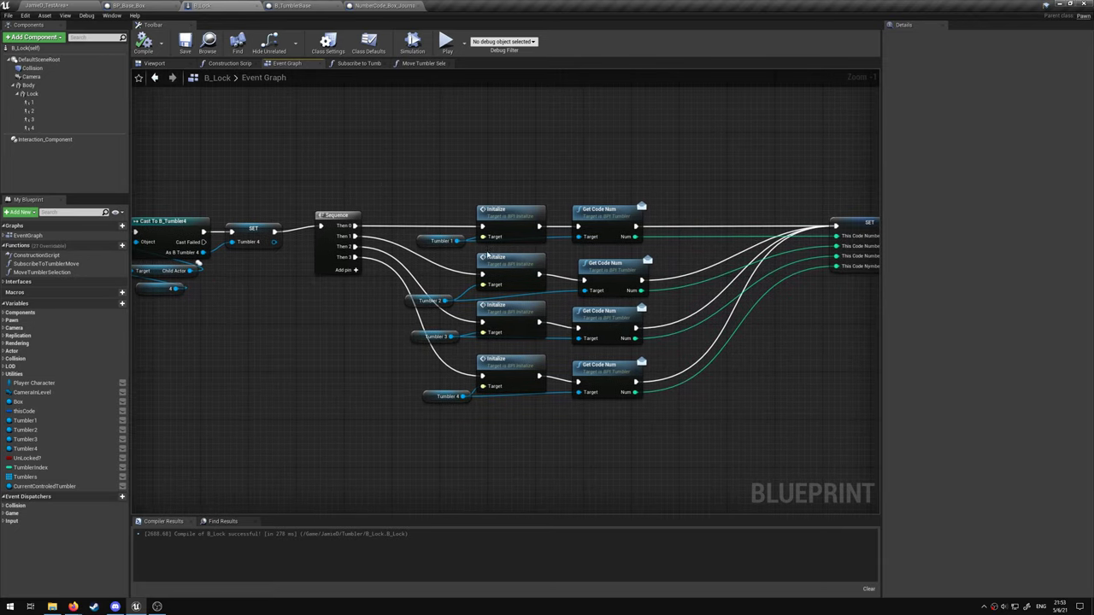
click(306, 5)
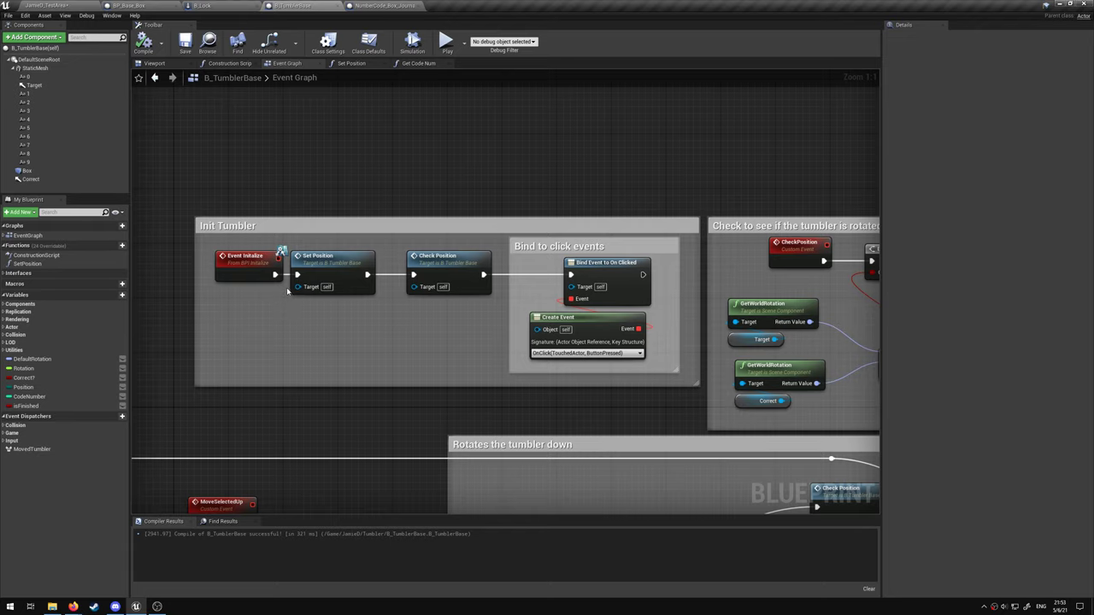
Inspect the Set Position function's random range Max and rotation nodes, then show Get Code Num.
double_click(333, 263)
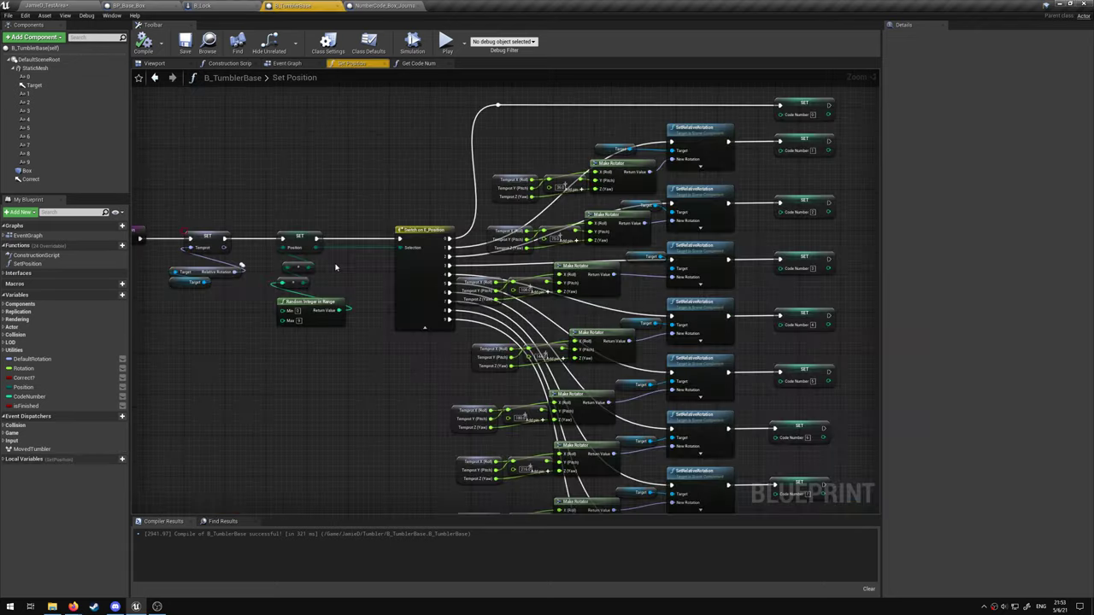
right_drag(378, 177, 359, 196)
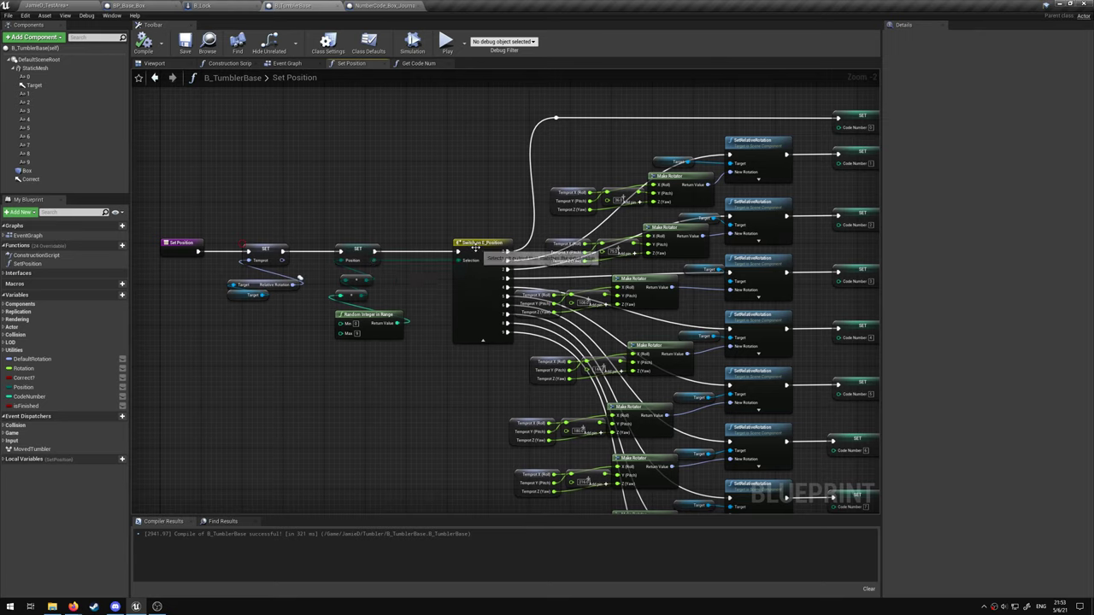
click(356, 334)
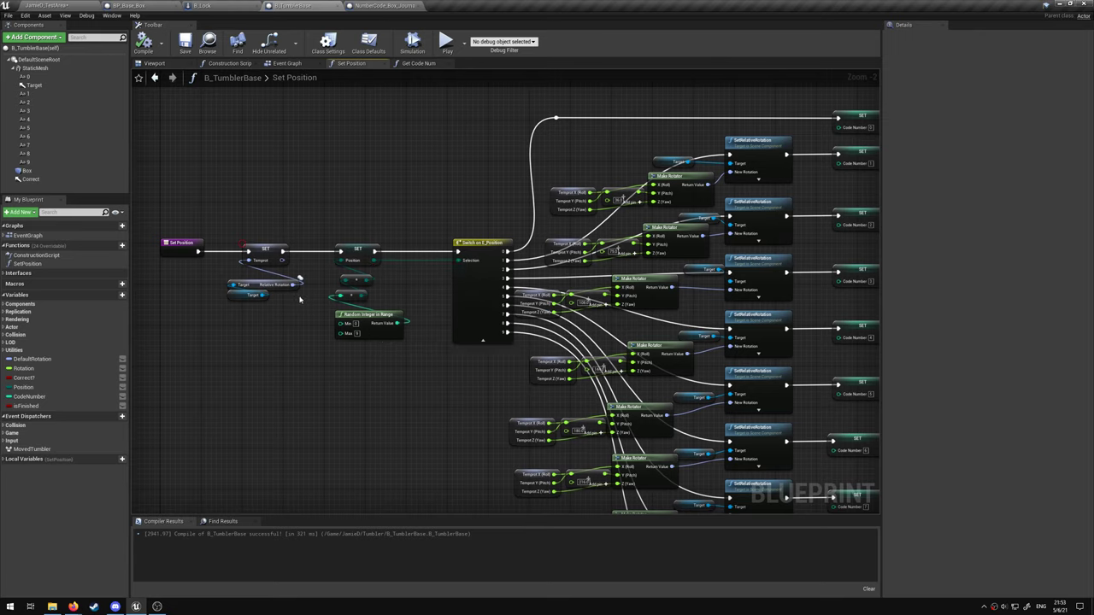
right_drag(483, 200, 332, 268)
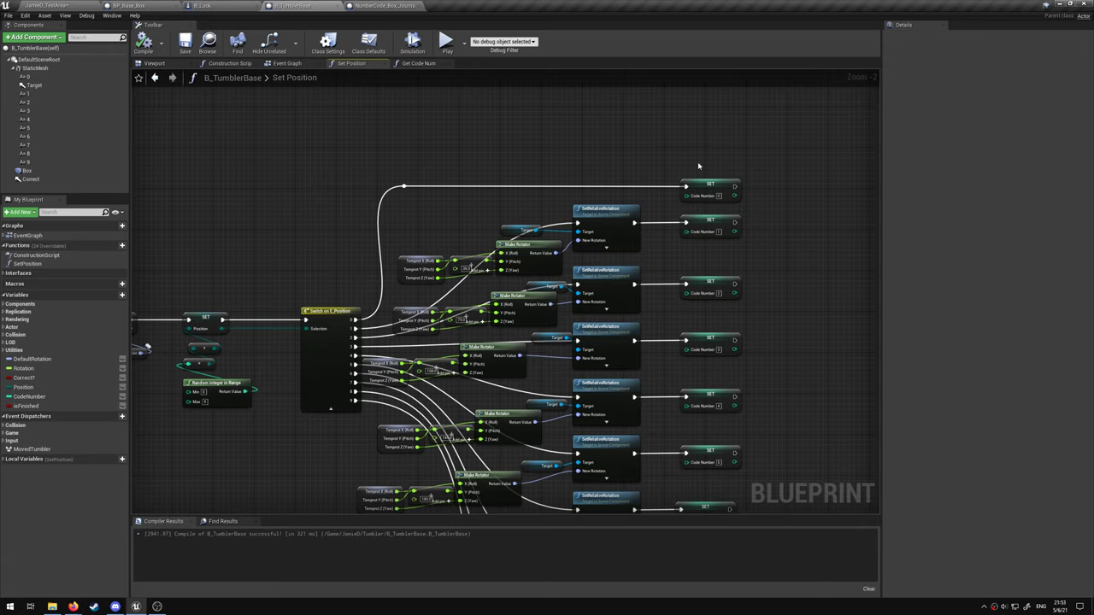
click(418, 65)
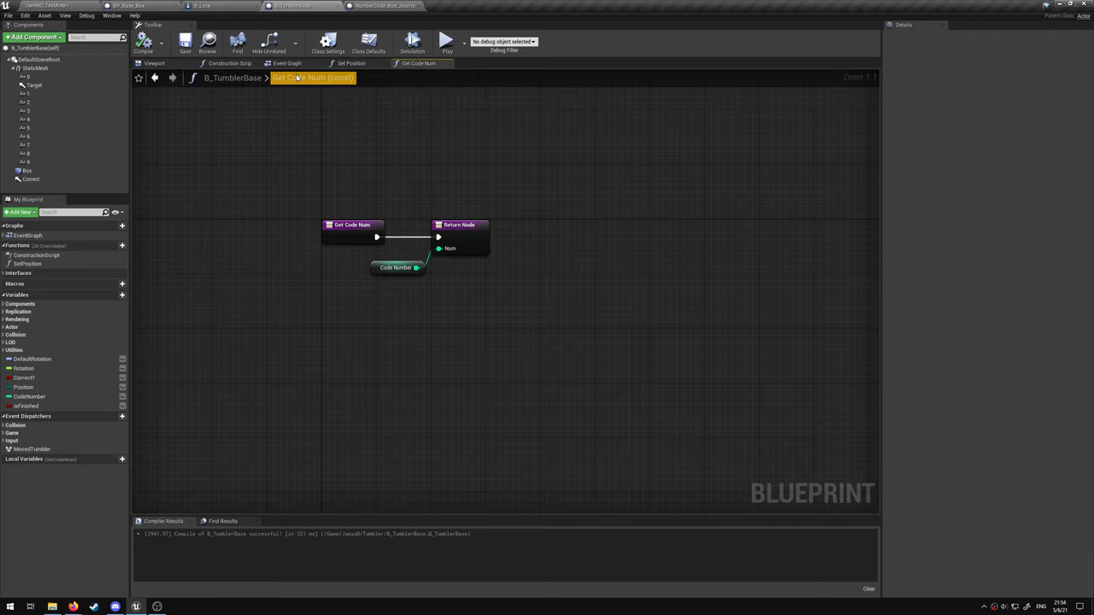
Review B_Lock's CreateInventoryOfTumblers group, the code-number SET node and AddUnique chain, then switch to BP_Base_Box.
click(230, 7)
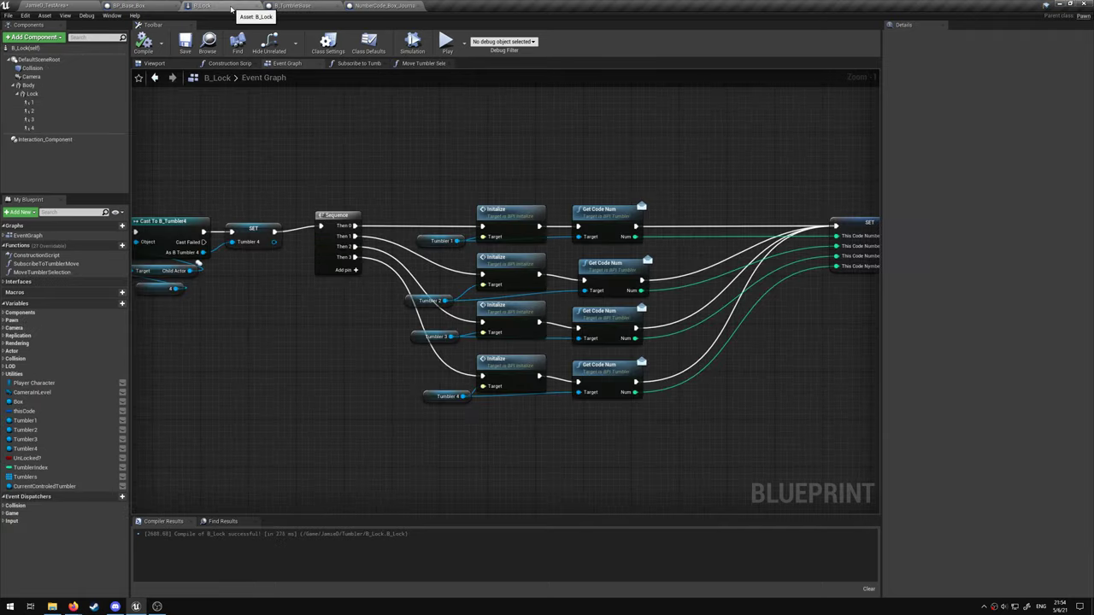
right_drag(598, 167, 465, 164)
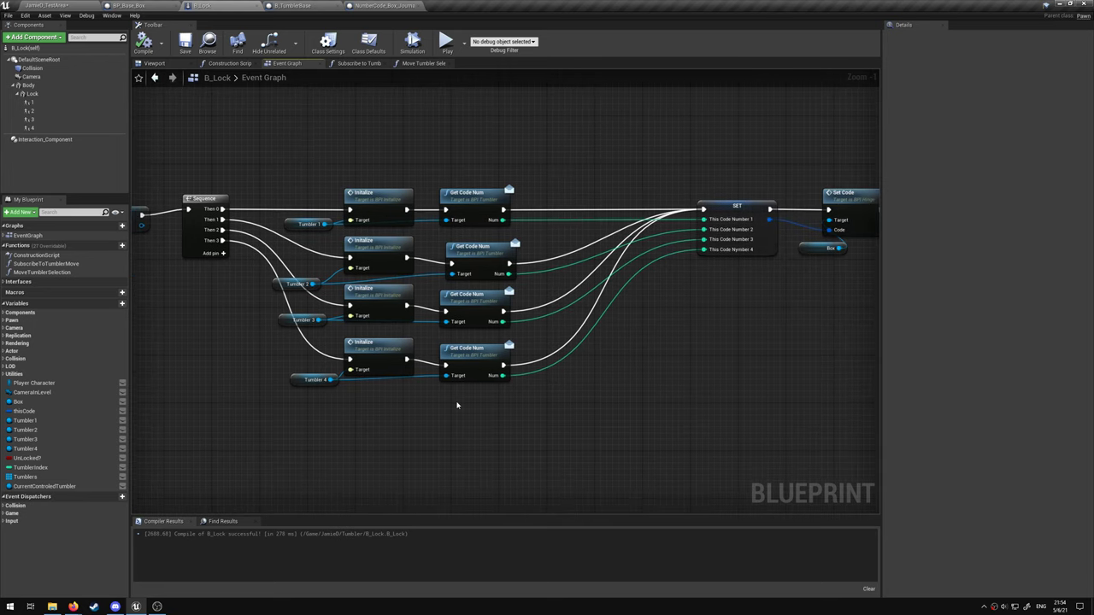
right_drag(561, 322, 420, 317)
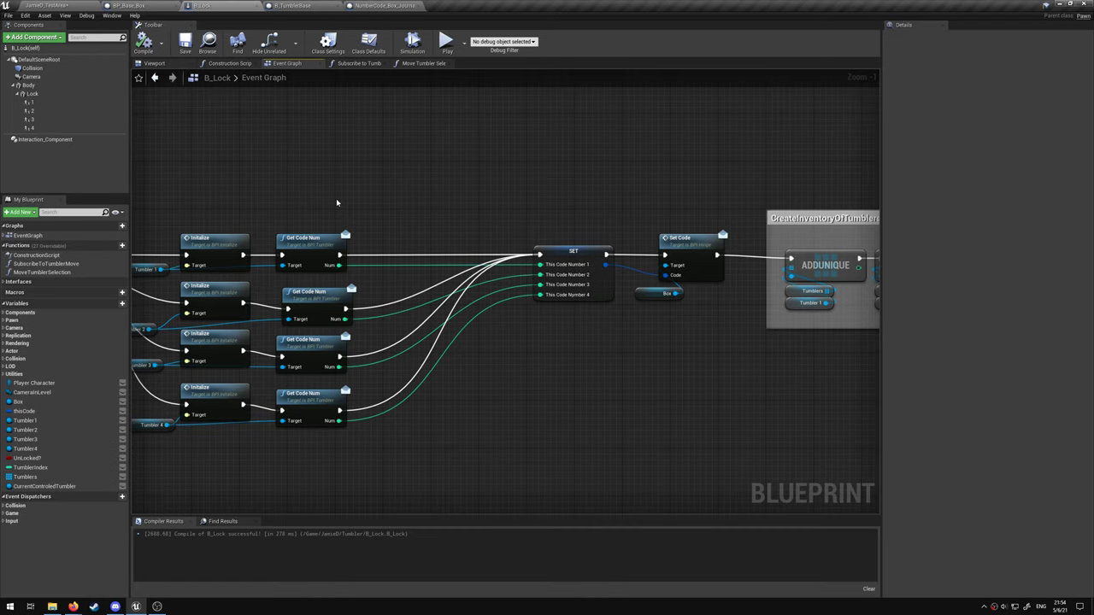
drag(520, 210, 606, 323)
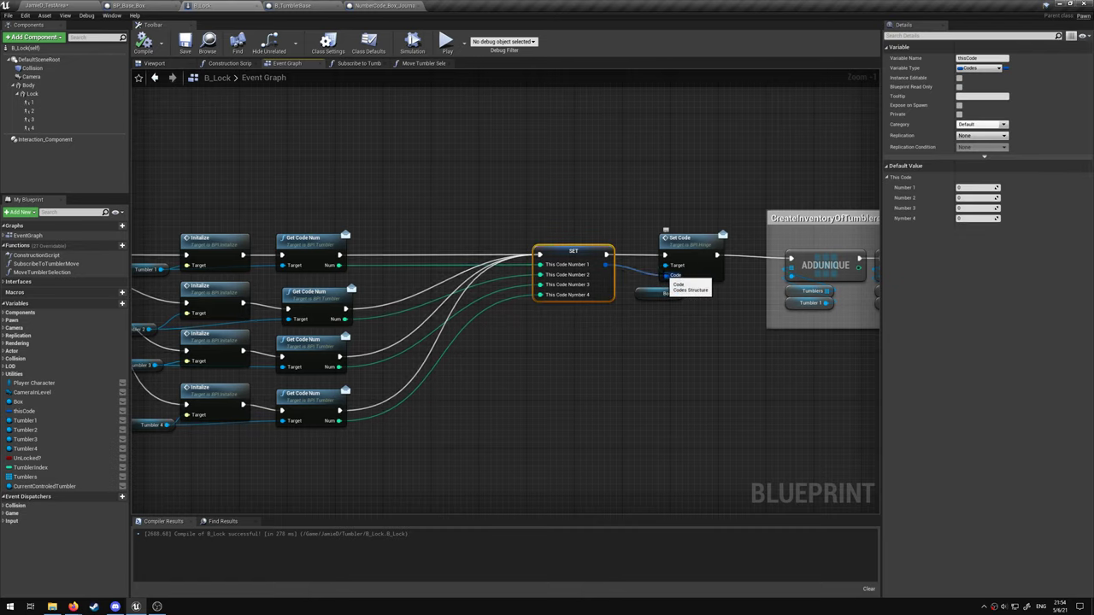
click(718, 308)
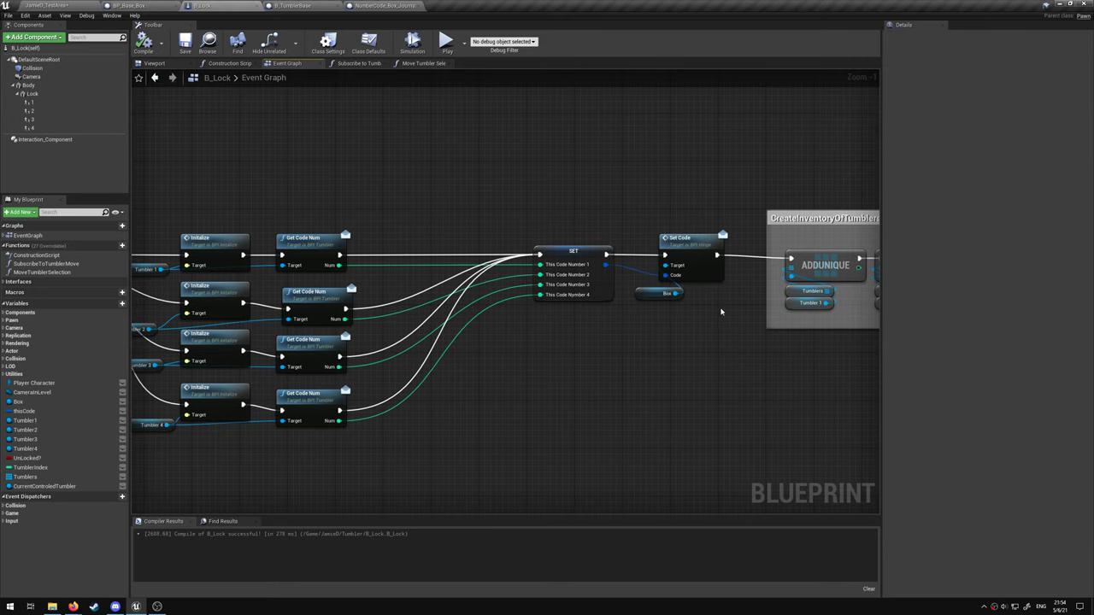
right_drag(720, 310, 581, 312)
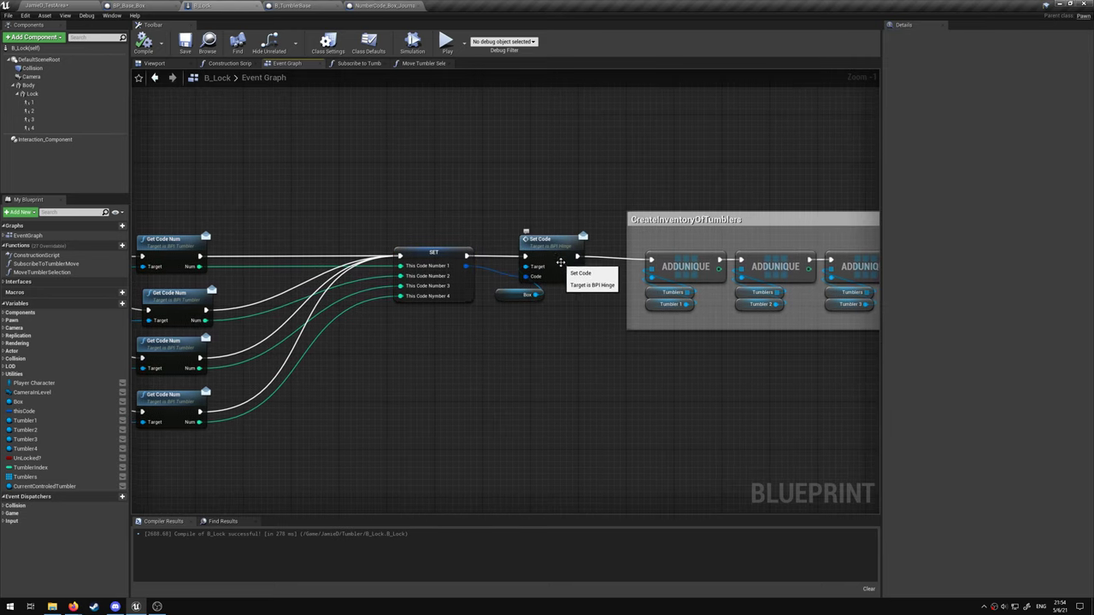
click(145, 5)
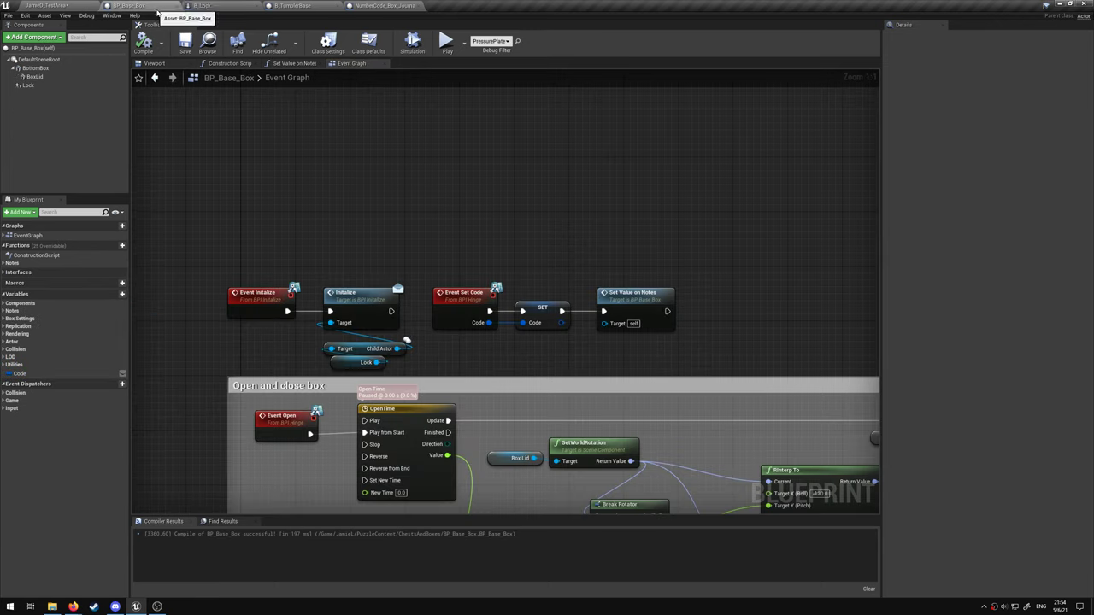
Pan around BP_Base_Box's Set Value on Notes function graph.
click(295, 65)
right_drag(359, 200, 320, 115)
right_drag(359, 257, 328, 254)
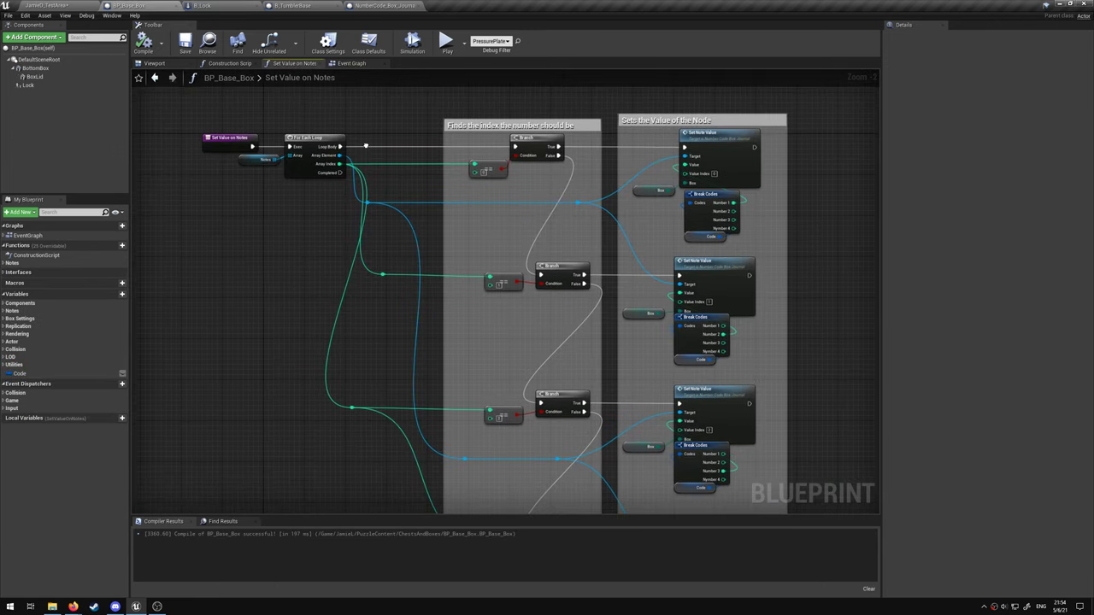
right_drag(258, 146, 253, 150)
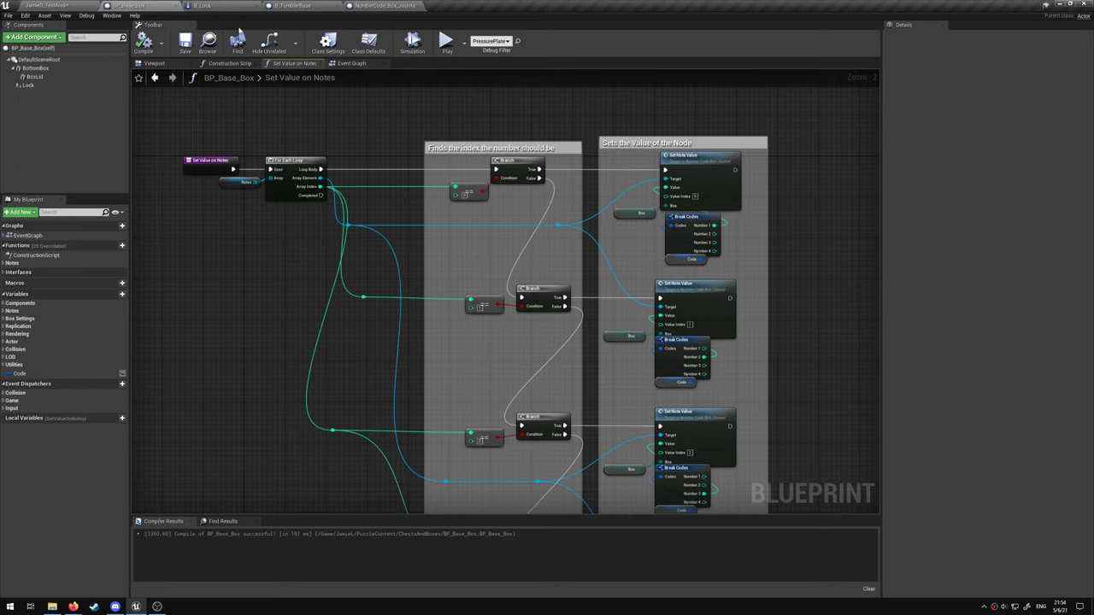
click(201, 6)
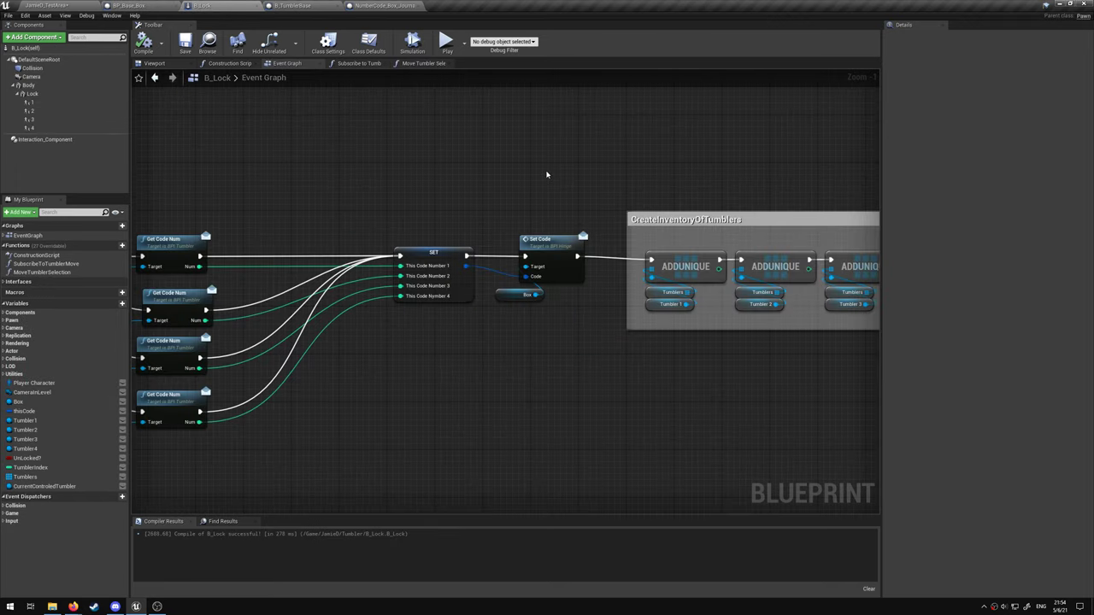
mouse_move(547, 174)
right_down()
mouse_move(408, 166)
mouse_move(384, 182)
right_up()
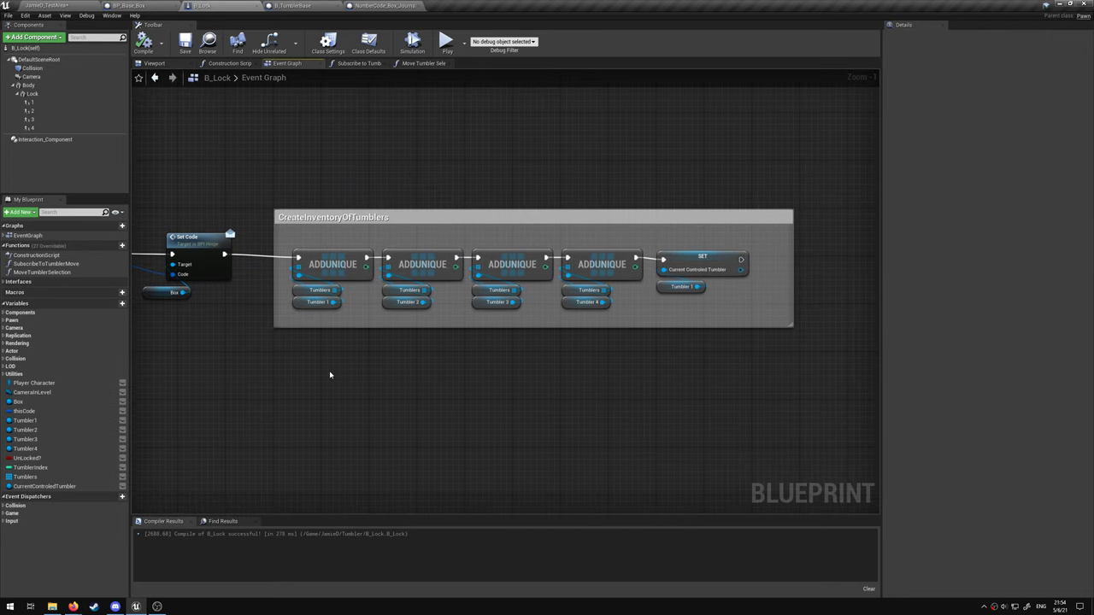
scroll(330, 375, down, 1)
mouse_move(313, 393)
right_down()
mouse_move(367, 366)
mouse_move(376, 298)
right_up()
scroll(367, 366, down, 1)
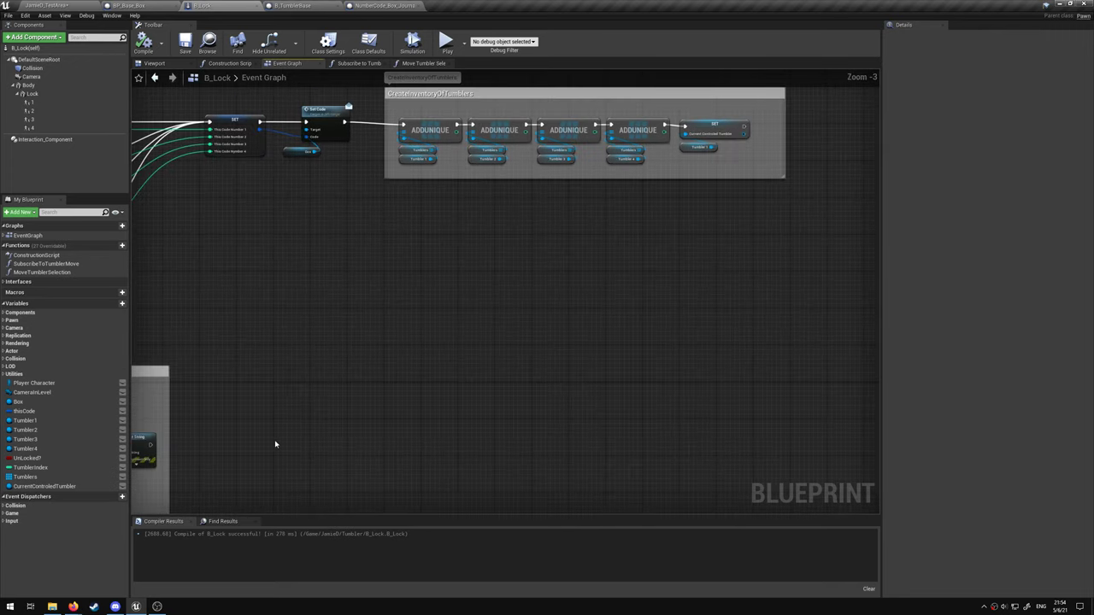
right_drag(275, 444, 610, 180)
right_drag(447, 384, 567, 231)
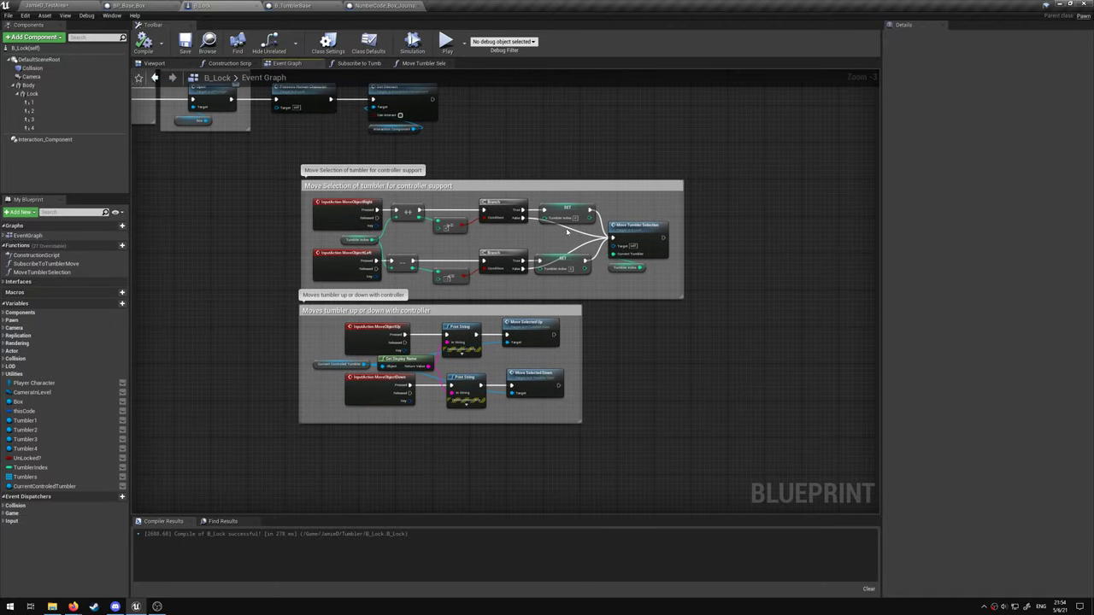
click(327, 187)
click(292, 164)
scroll(600, 333, down, 1)
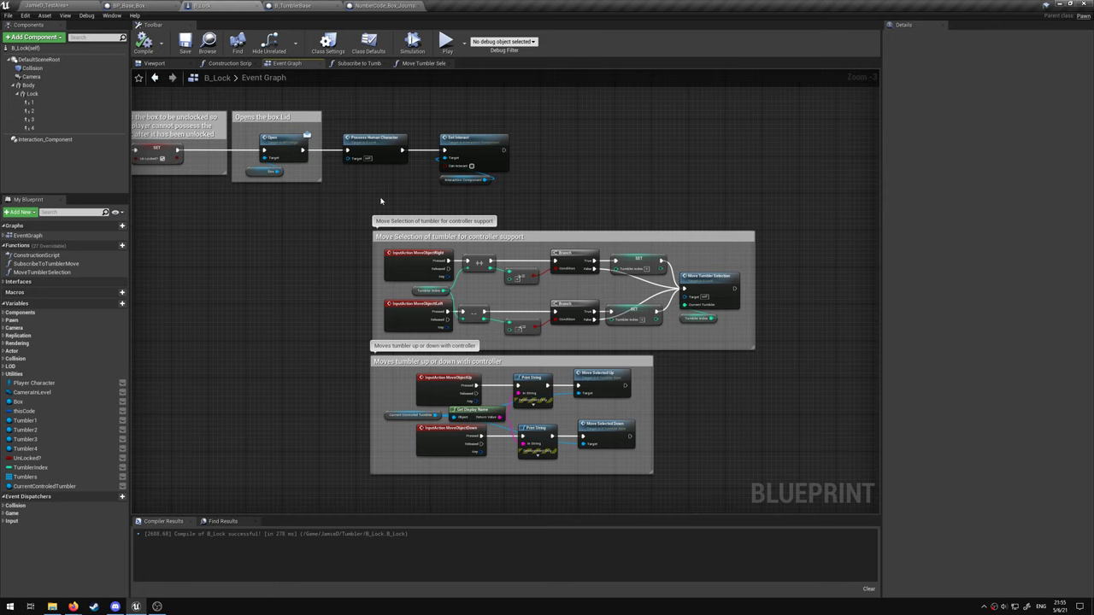
scroll(378, 203, down, 1)
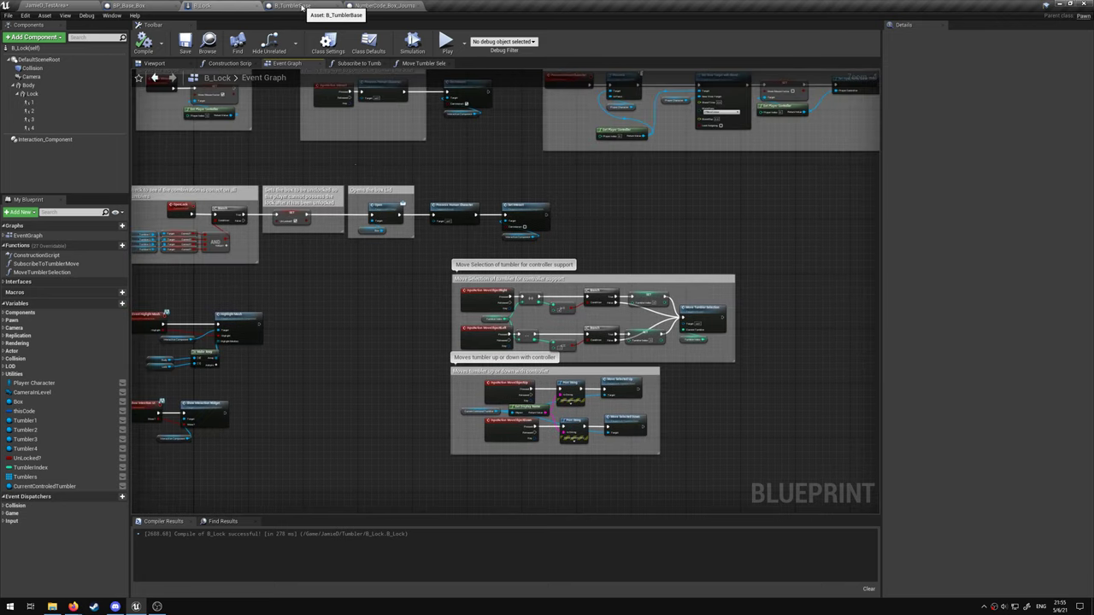
click(302, 7)
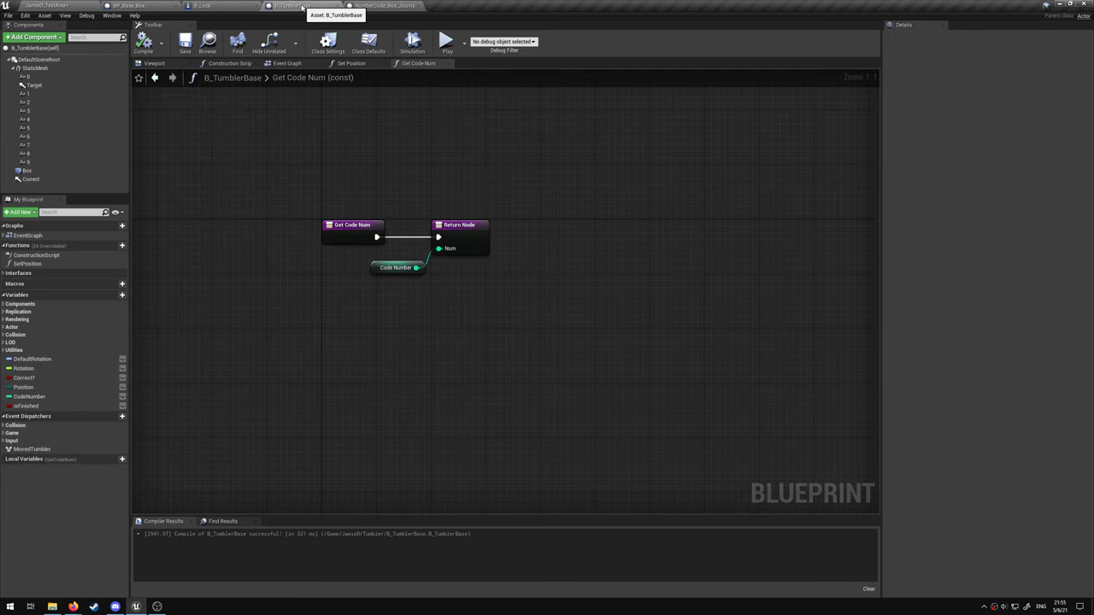
click(276, 66)
scroll(518, 114, up, 2)
scroll(565, 206, down, 1)
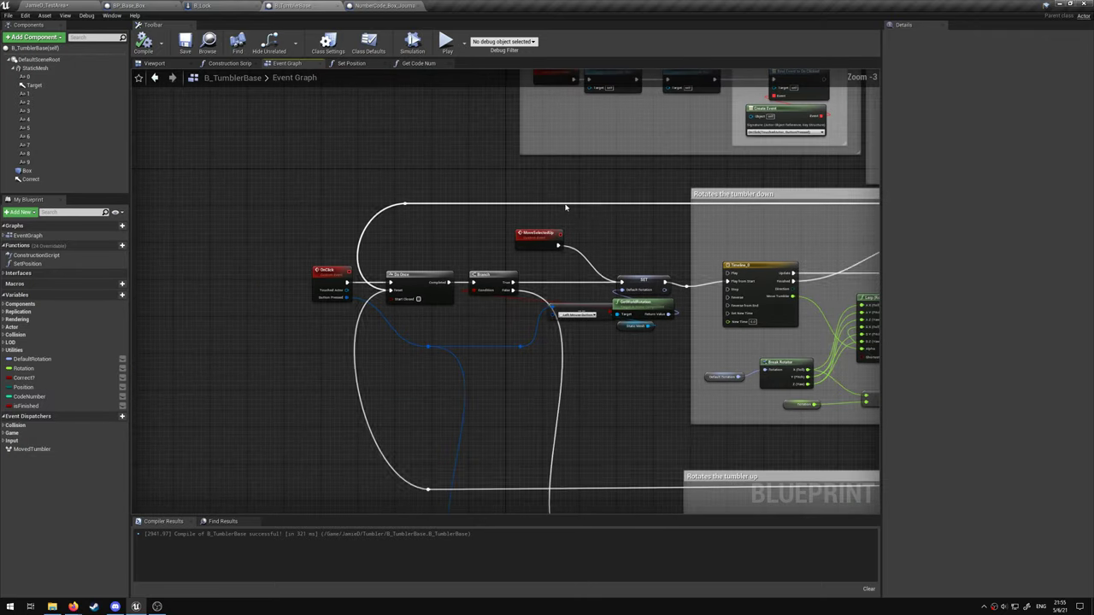
right_drag(565, 207, 448, 204)
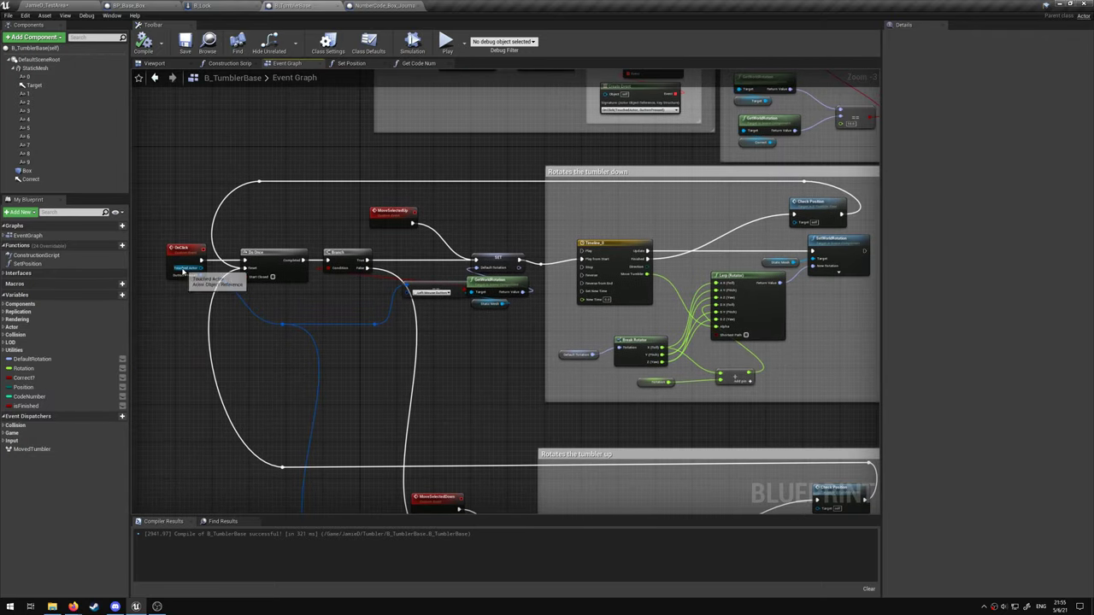
right_drag(244, 299, 253, 247)
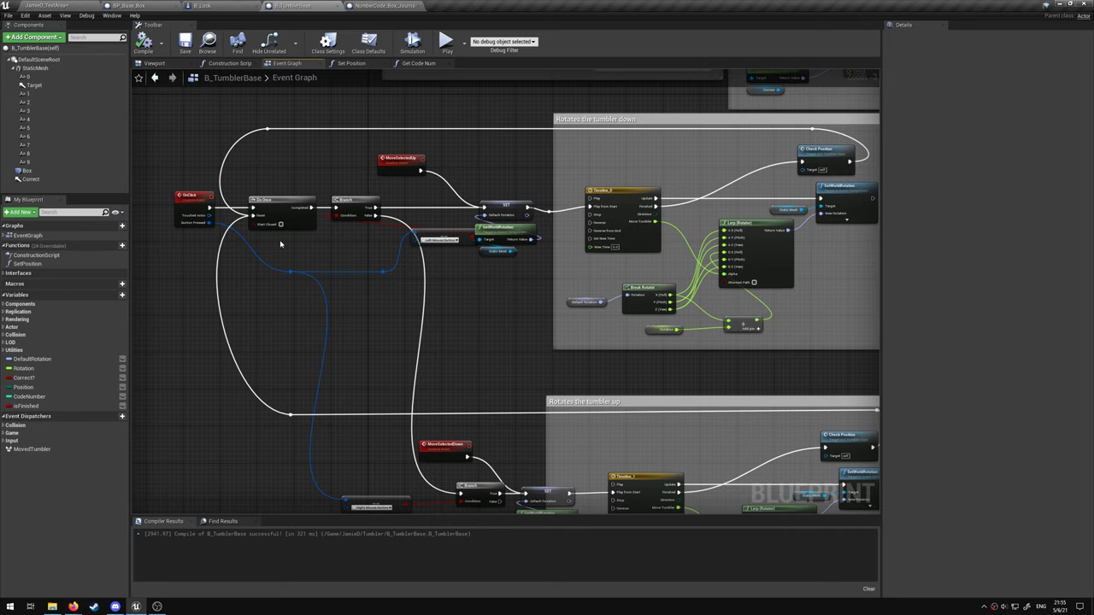
right_drag(445, 273, 443, 188)
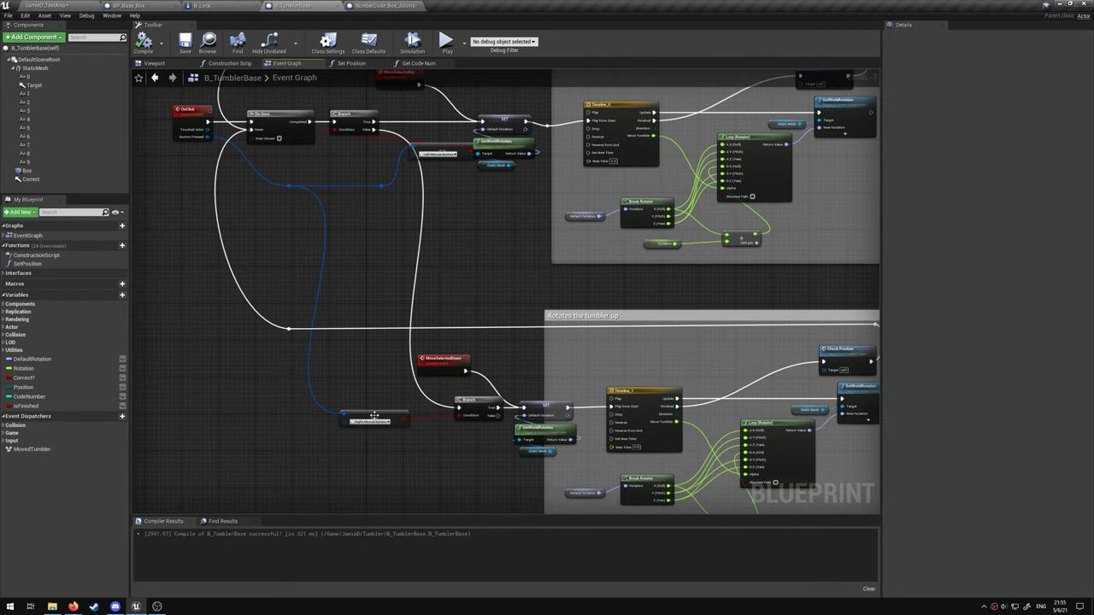
right_drag(393, 312, 380, 359)
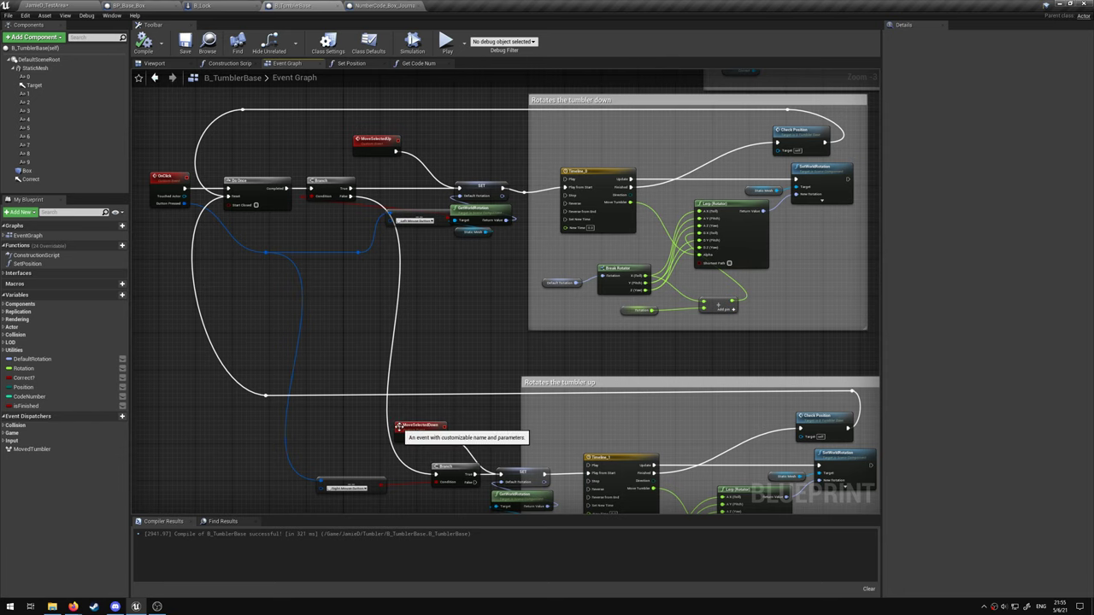
right_drag(397, 425, 366, 356)
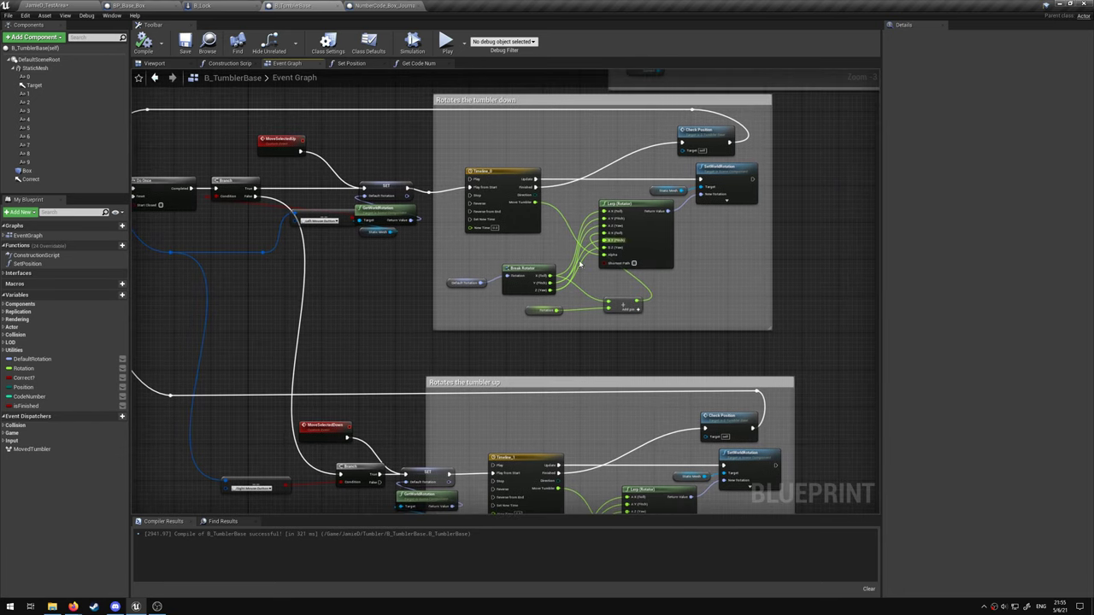
click(543, 310)
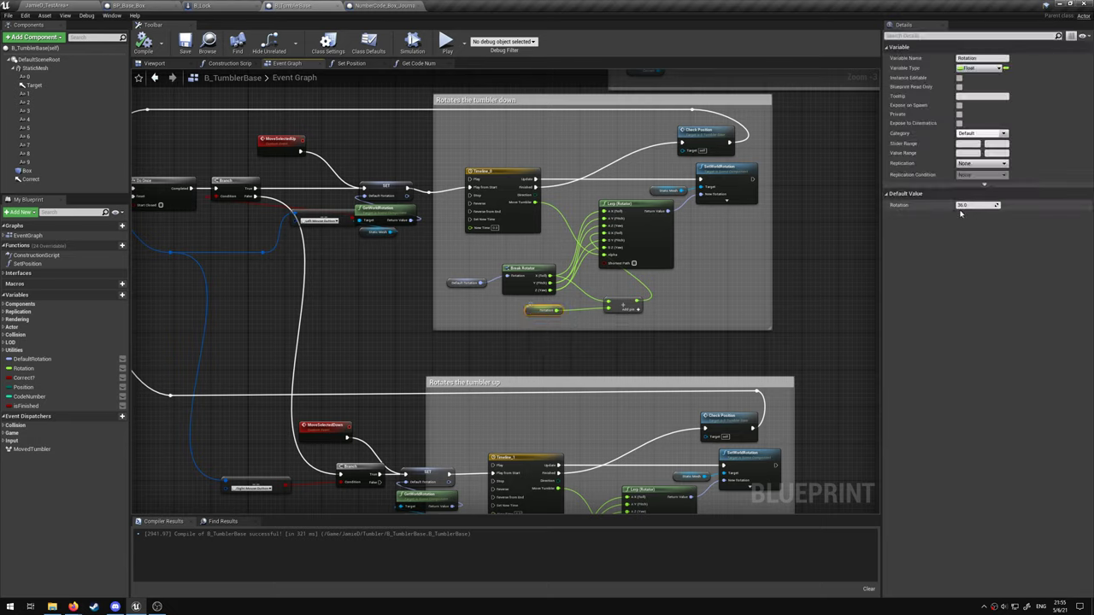
click(809, 205)
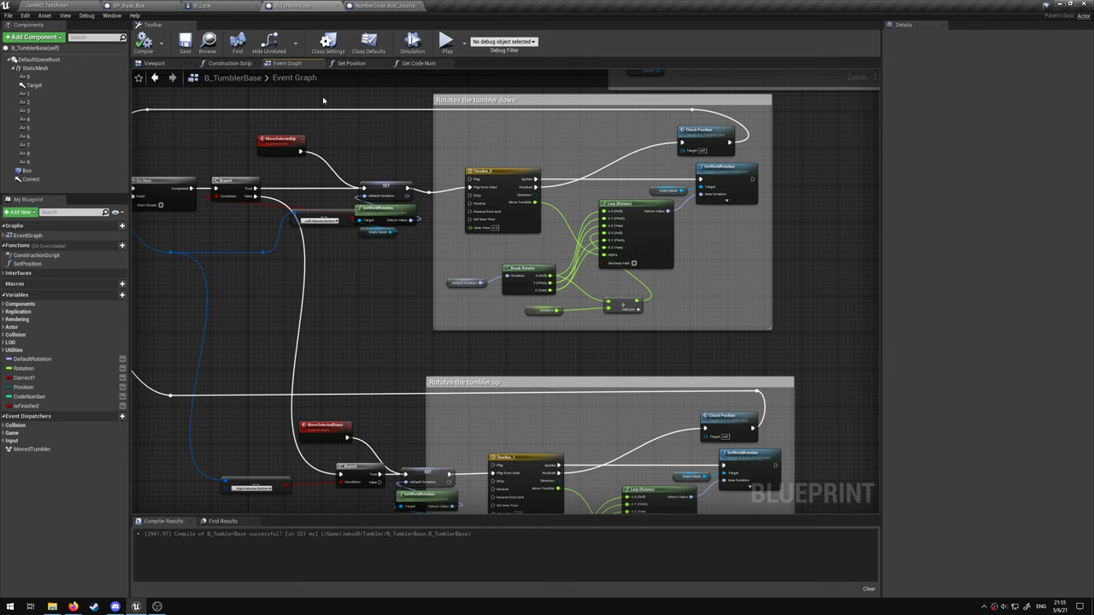
right_drag(491, 161, 498, 209)
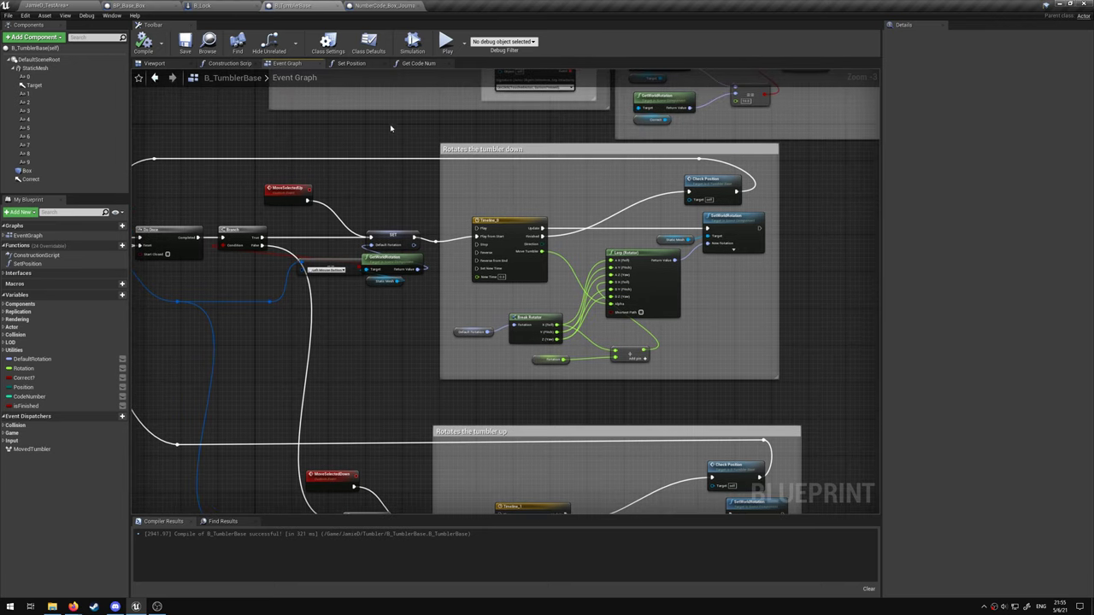
click(369, 65)
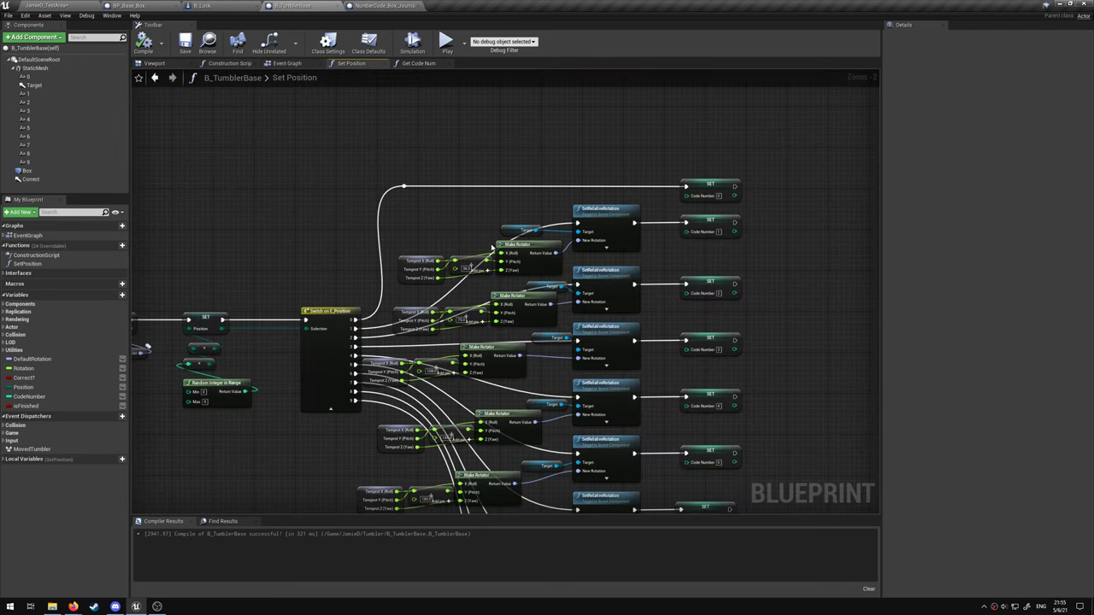
click(281, 65)
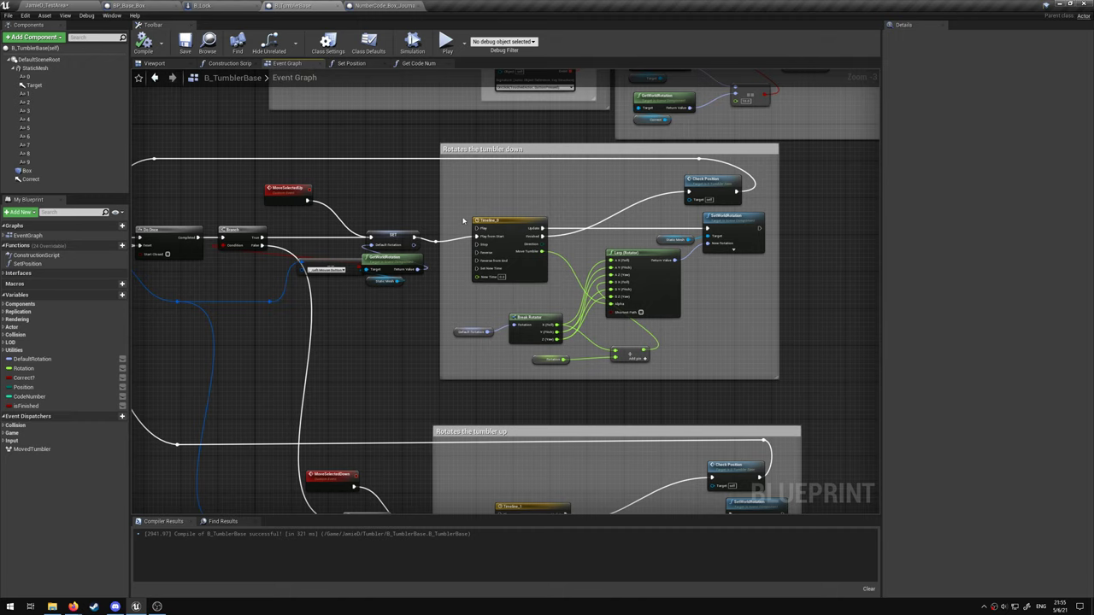
right_drag(504, 196, 513, 201)
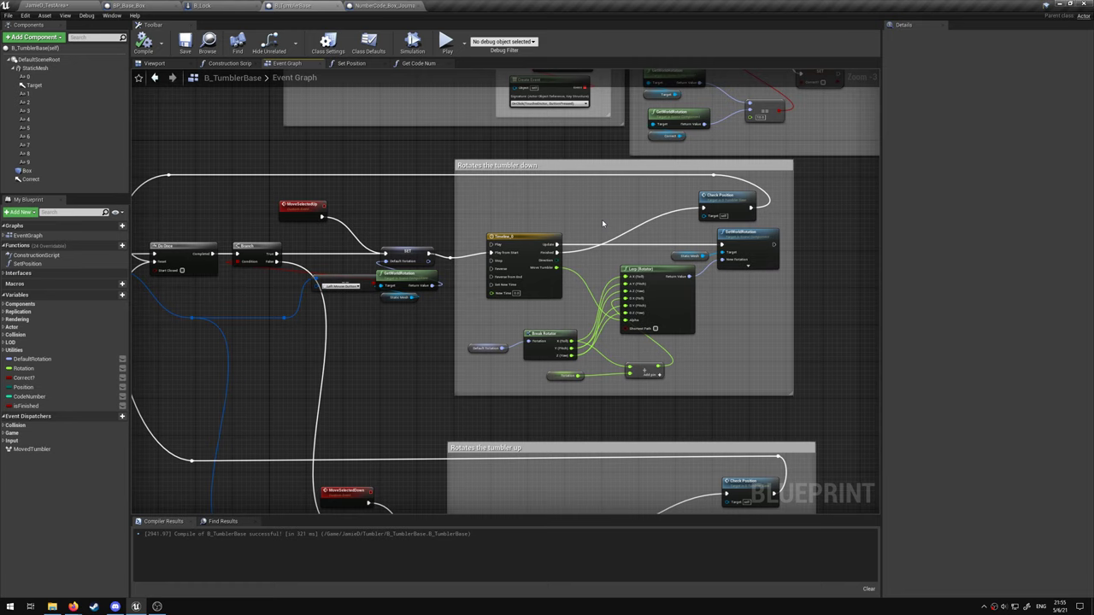
right_drag(650, 208, 645, 267)
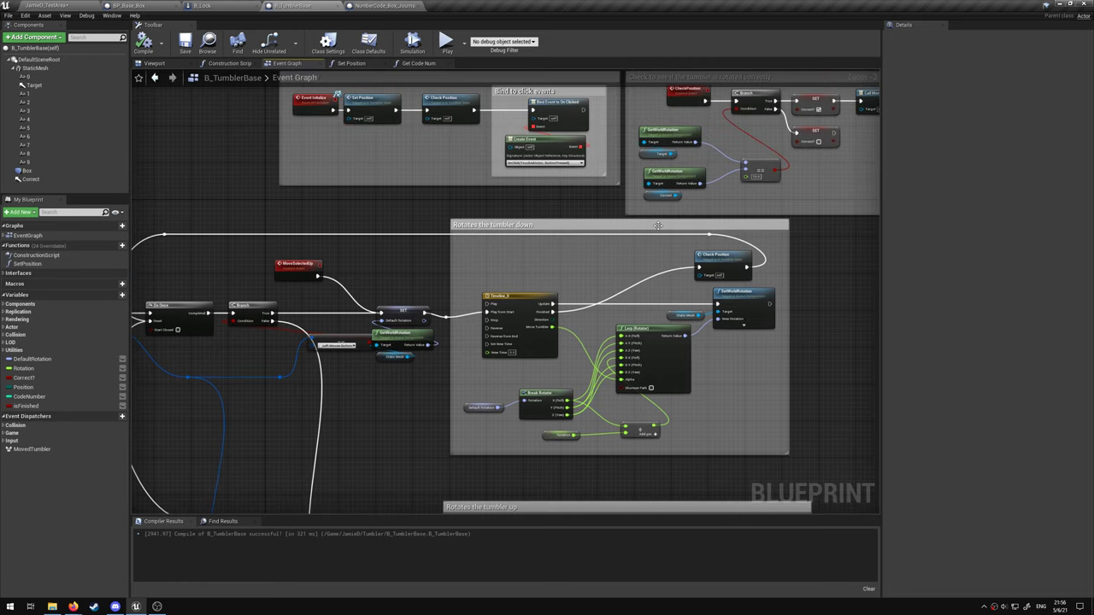
Jump to the CheckPosition event and inspect its Correct? flag and 10.0 rotation comparison value.
double_click(725, 256)
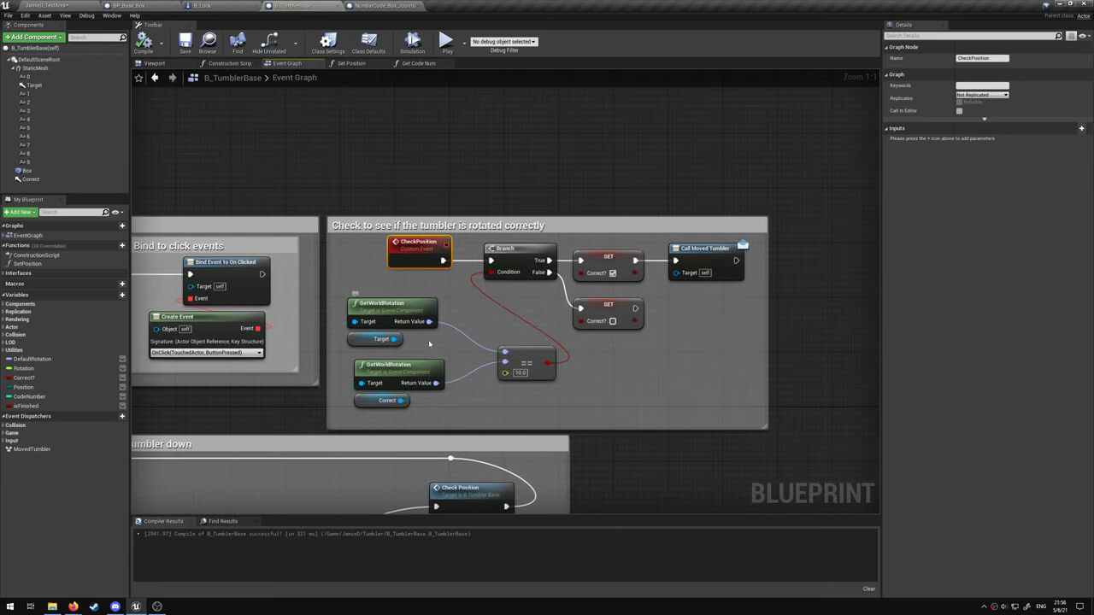
click(364, 400)
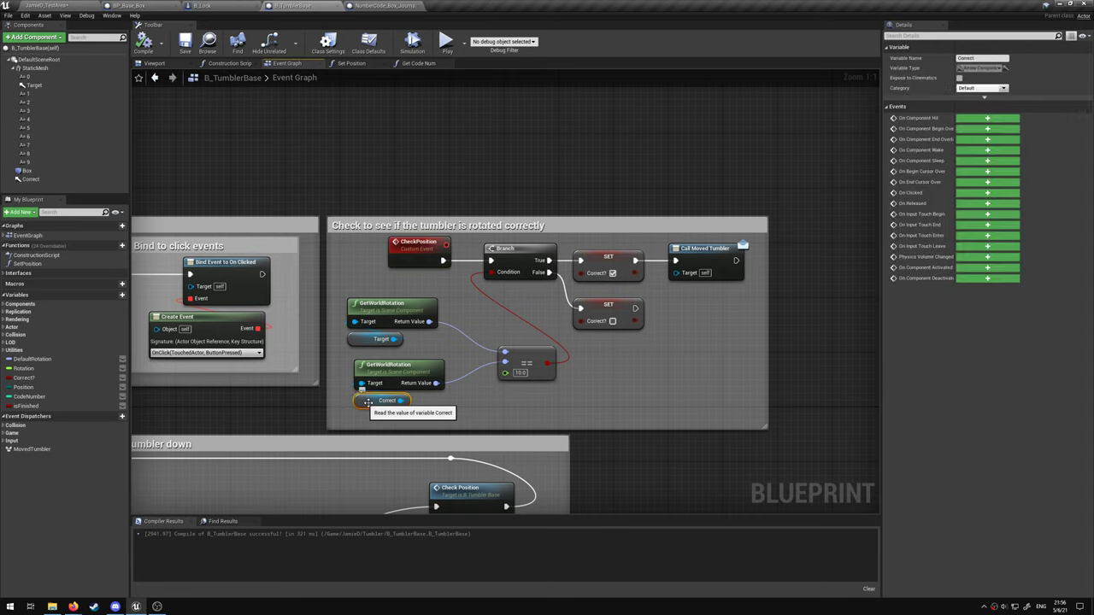
click(522, 374)
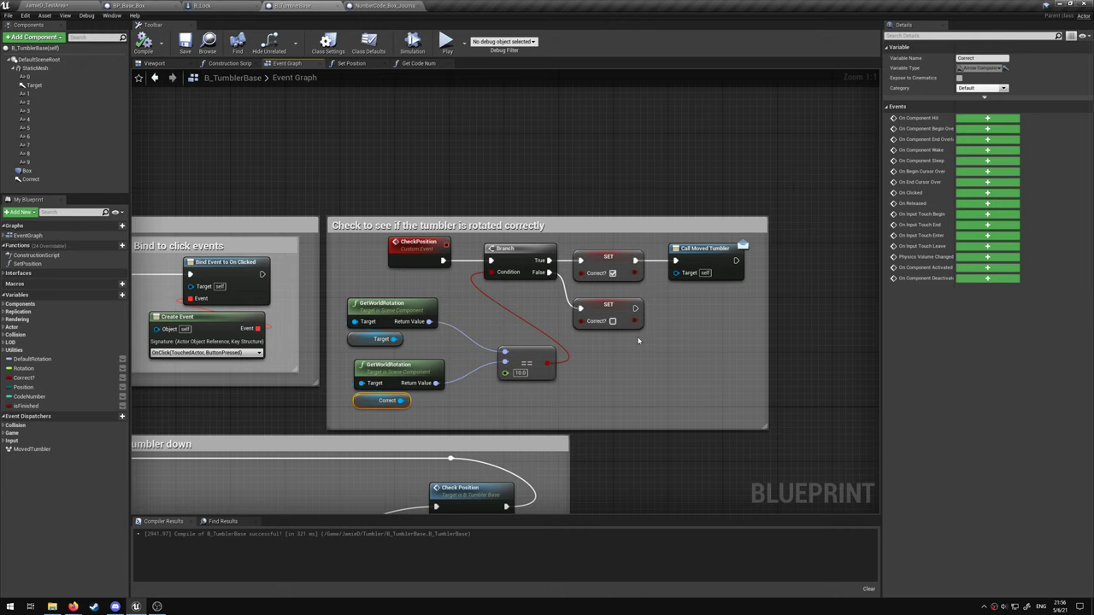
scroll(637, 341, down, 1)
scroll(848, 267, down, 2)
scroll(849, 267, down, 1)
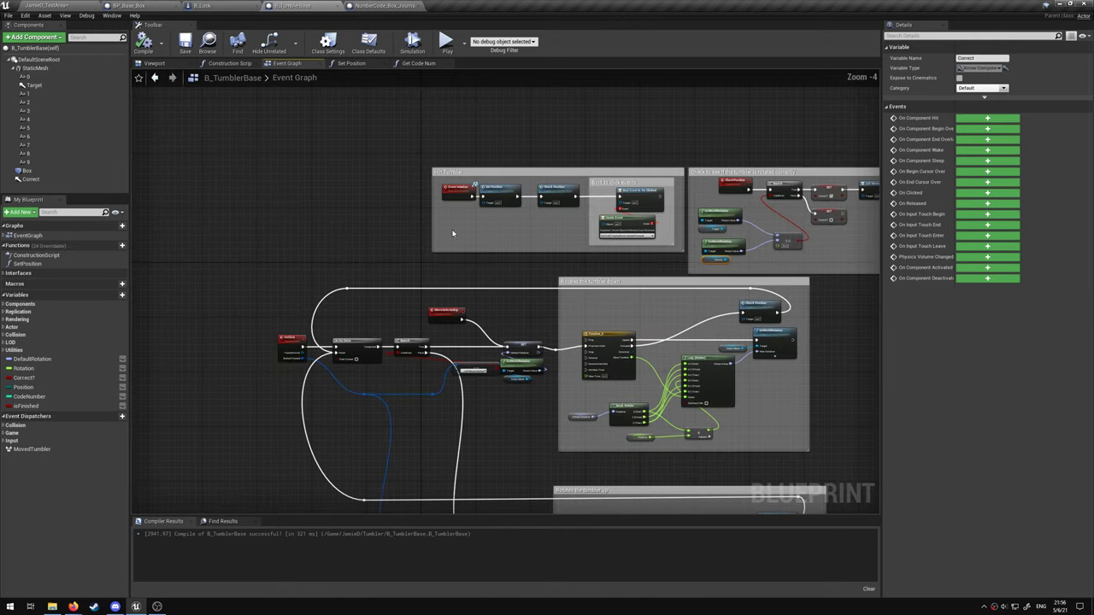
Pan through B_Lock's combination-check, box-opening and interaction nodes, then switch to BP_Base_Box.
click(203, 5)
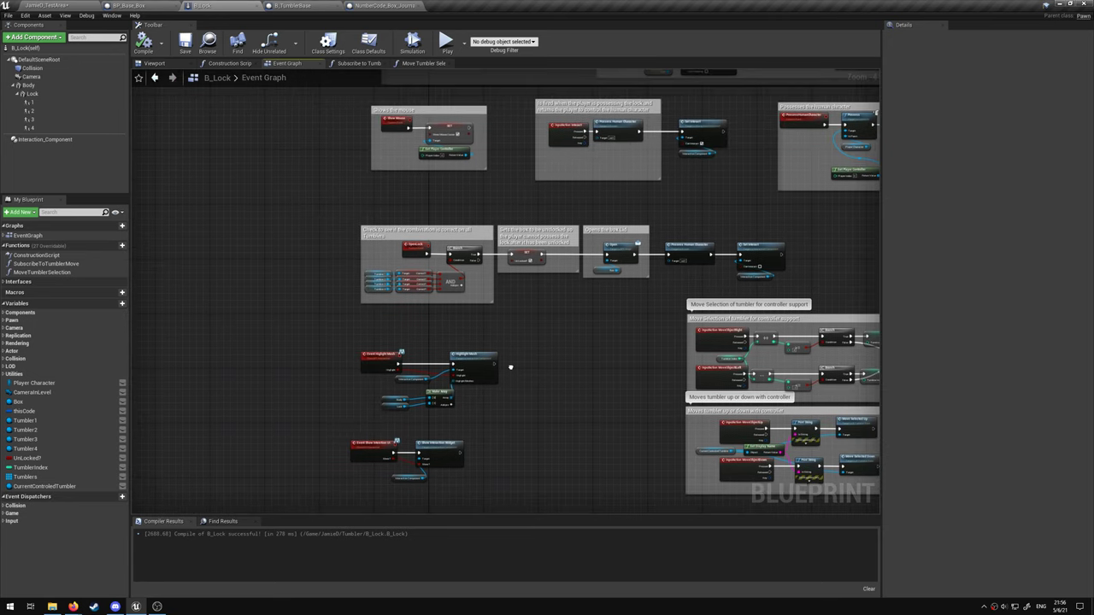
scroll(484, 332, up, 3)
right_drag(400, 238, 394, 293)
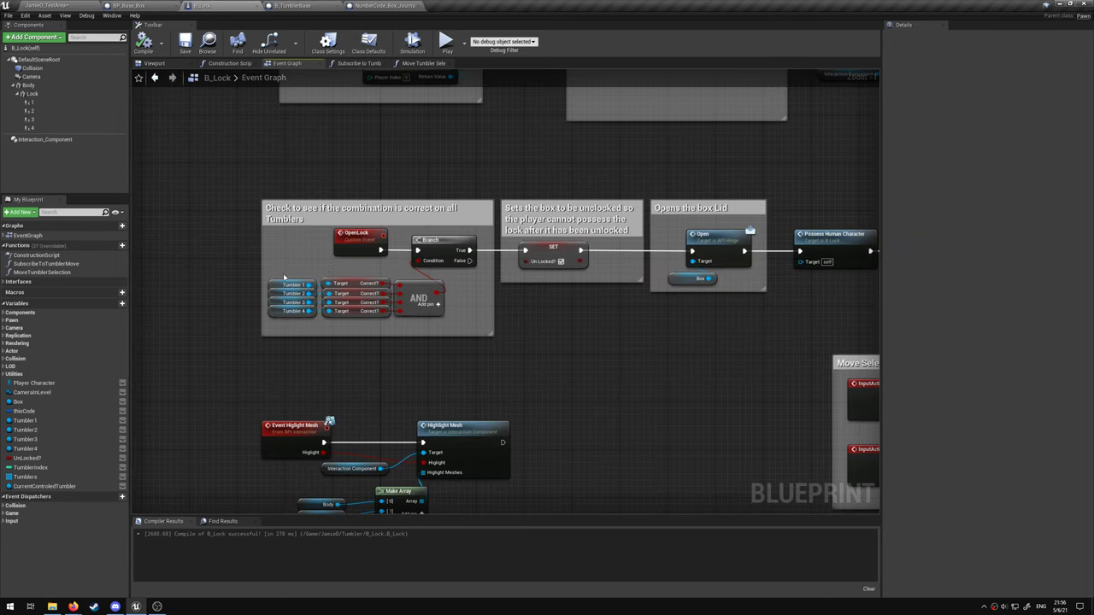
right_drag(479, 296, 404, 306)
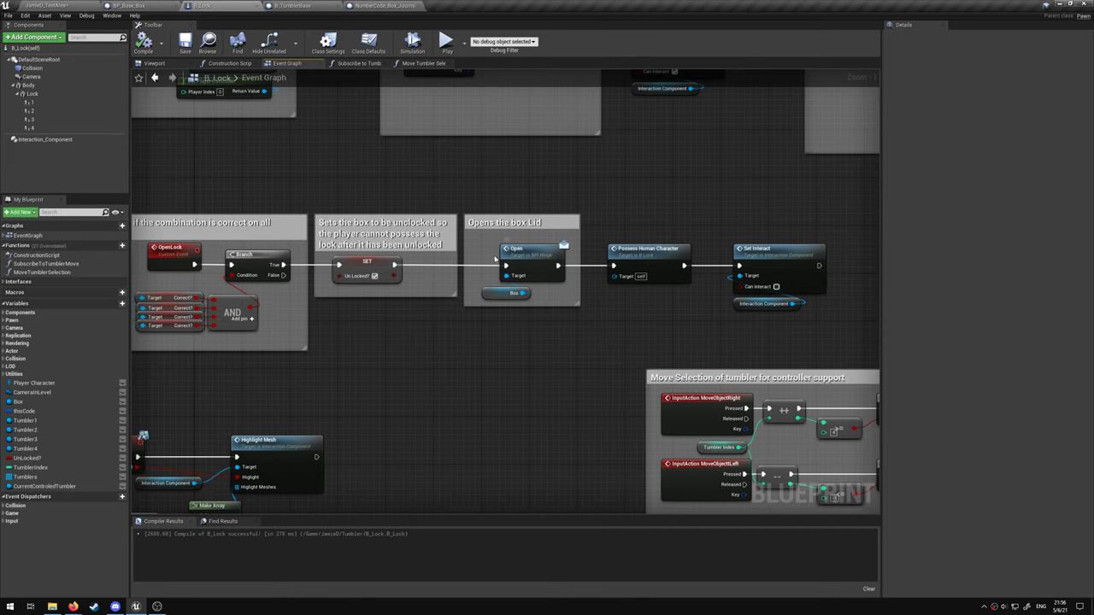
right_drag(544, 297, 508, 294)
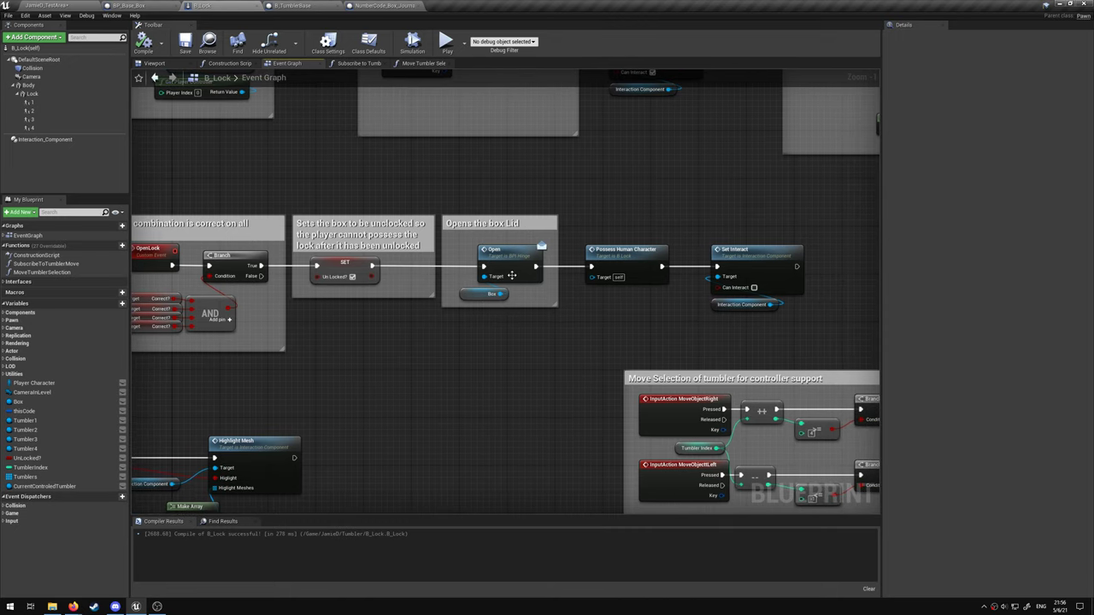
right_drag(543, 304, 604, 316)
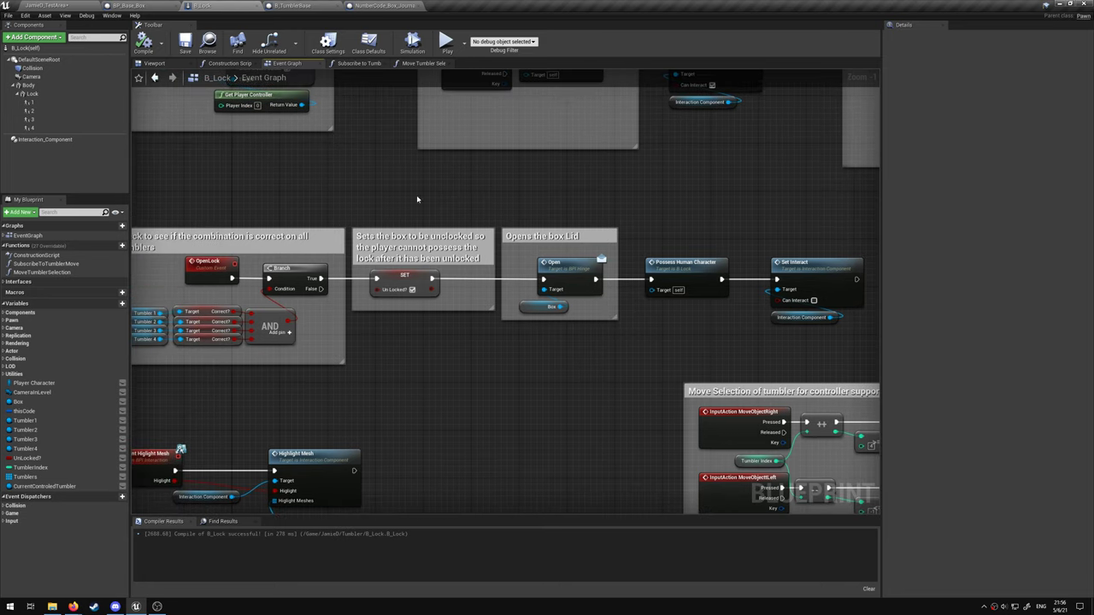
click(147, 6)
Review the open-and-close box timeline and initialize events, then recompile BP_Base_Box.
click(352, 64)
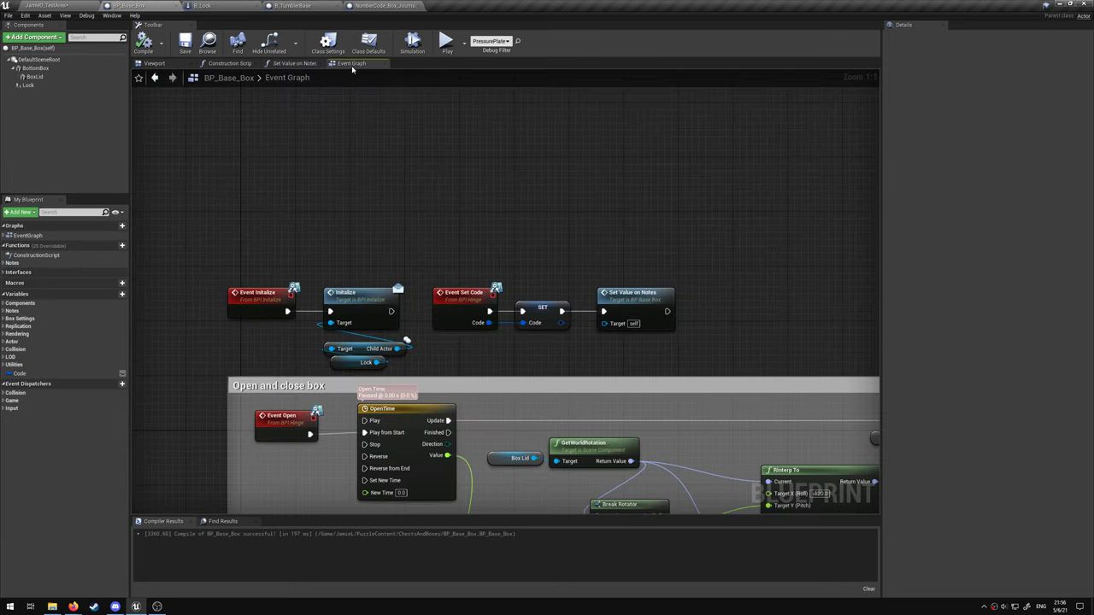
right_drag(425, 319, 394, 154)
scroll(393, 154, down, 1)
right_drag(495, 355, 376, 282)
scroll(396, 303, down, 1)
scroll(359, 308, down, 1)
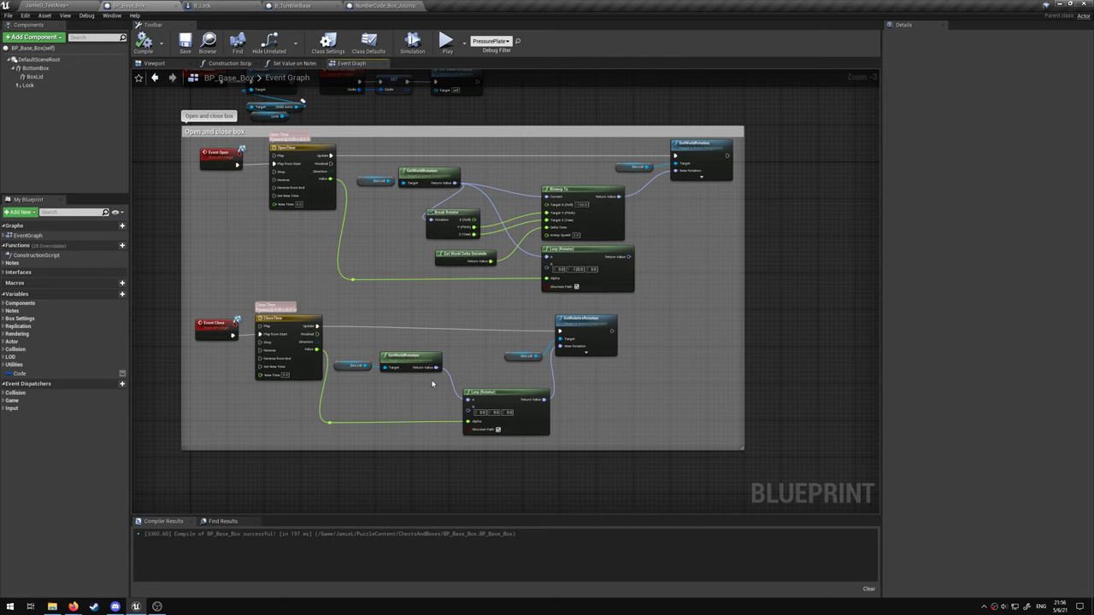
mouse_move(407, 404)
right_down()
mouse_move(434, 379)
mouse_move(425, 309)
right_up()
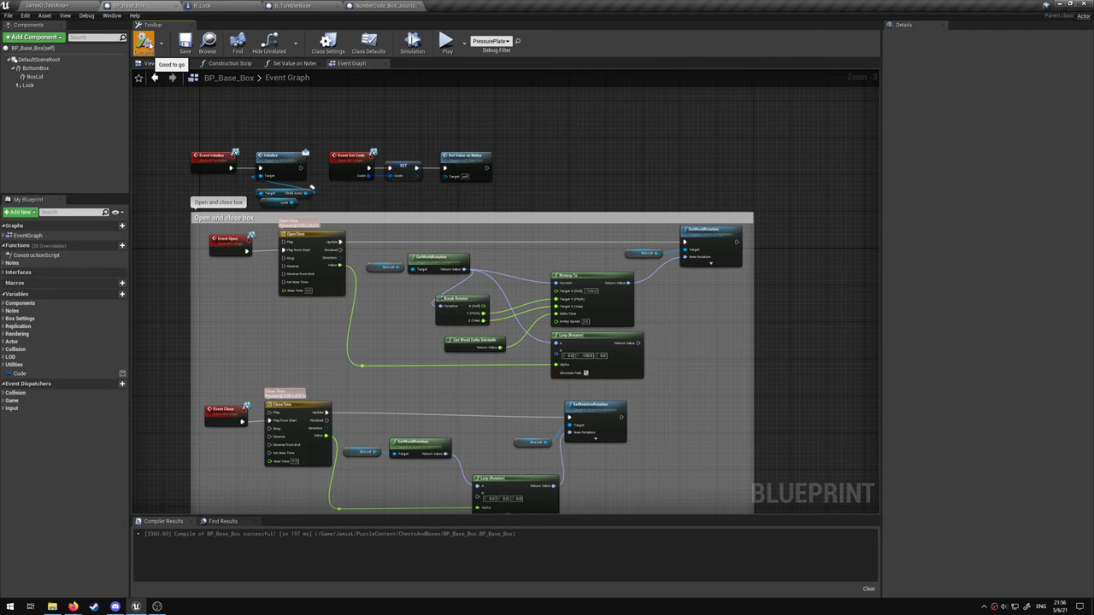
click(144, 45)
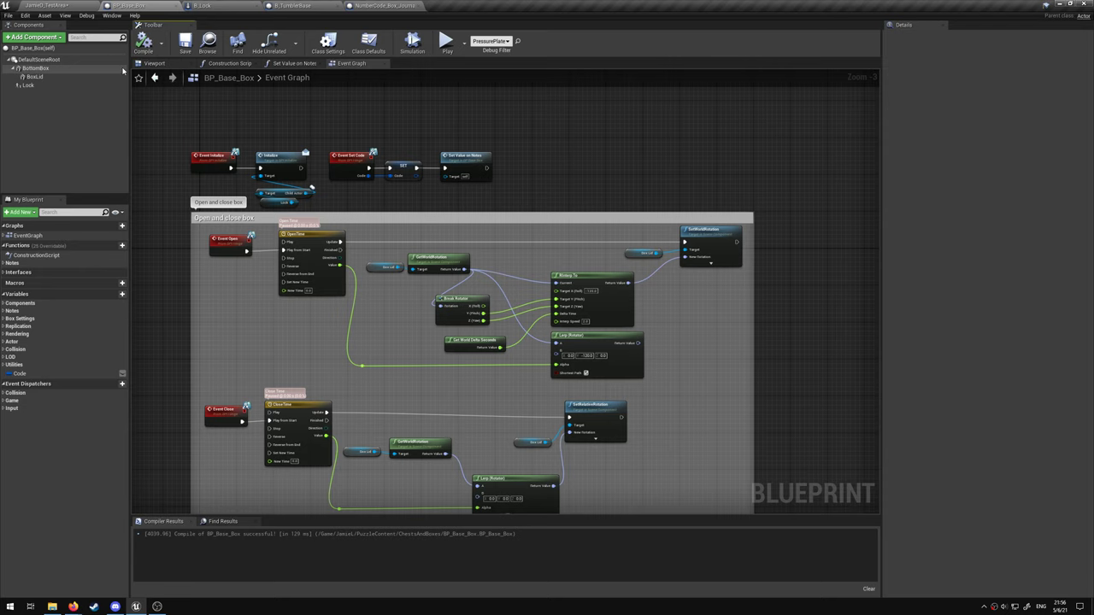
Return to the test level and frame the locked crate with its four BoxCode note plates.
click(58, 8)
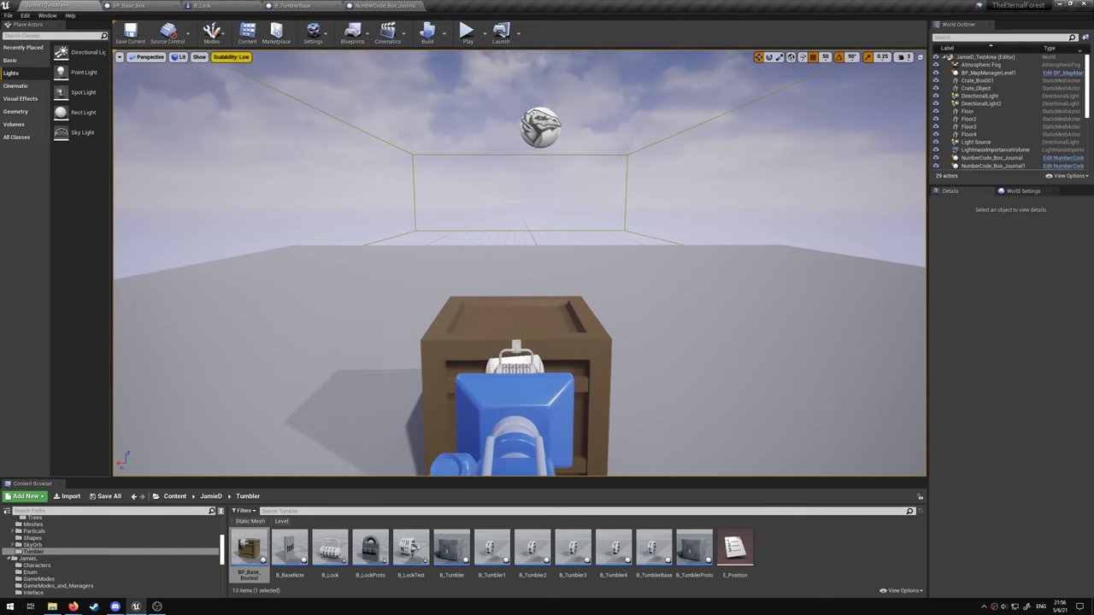
right_drag(453, 190, 453, 222)
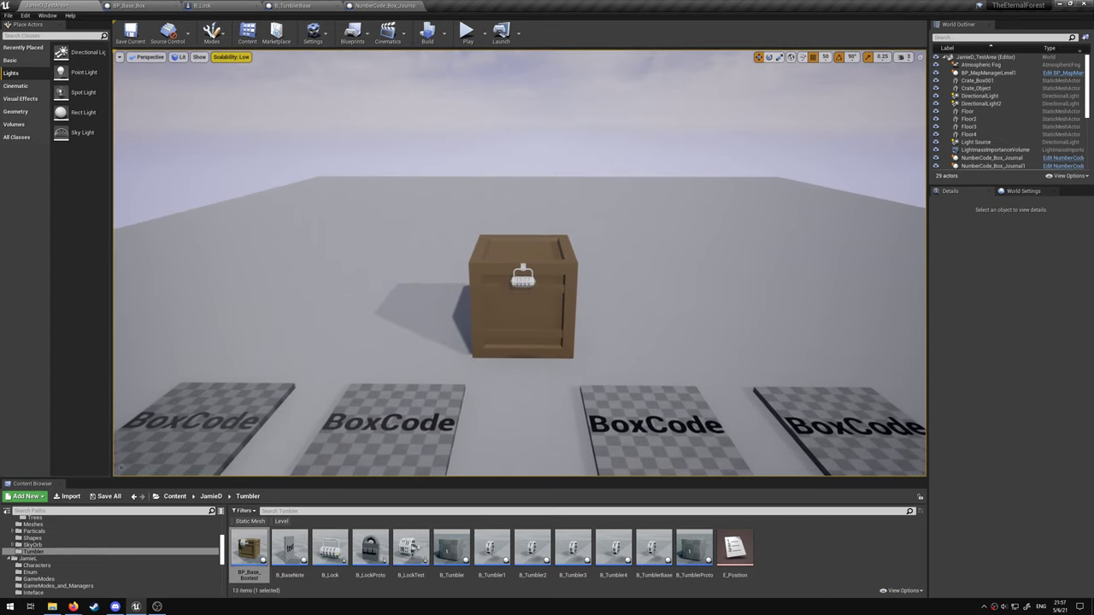